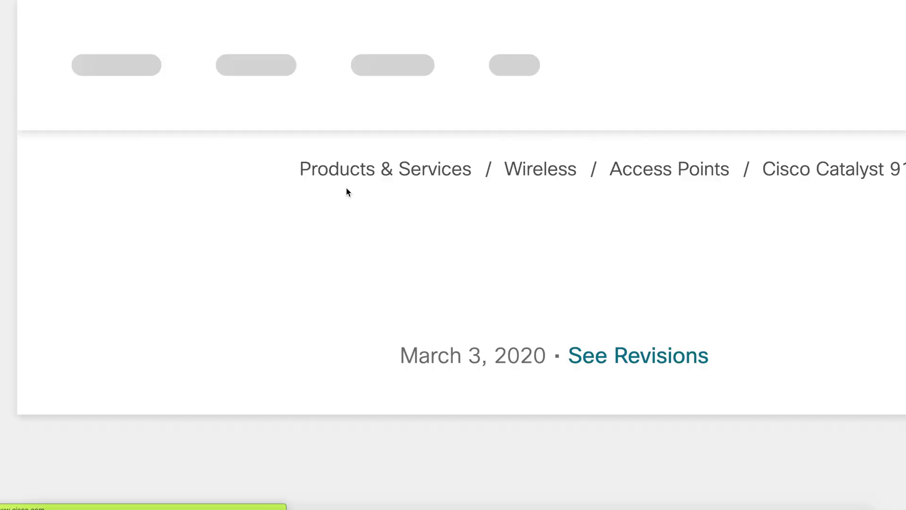
Scroll the Cisco Catalyst 9120 data sheet down to its introduction and key features
scroll(482, 253, "down", 10)
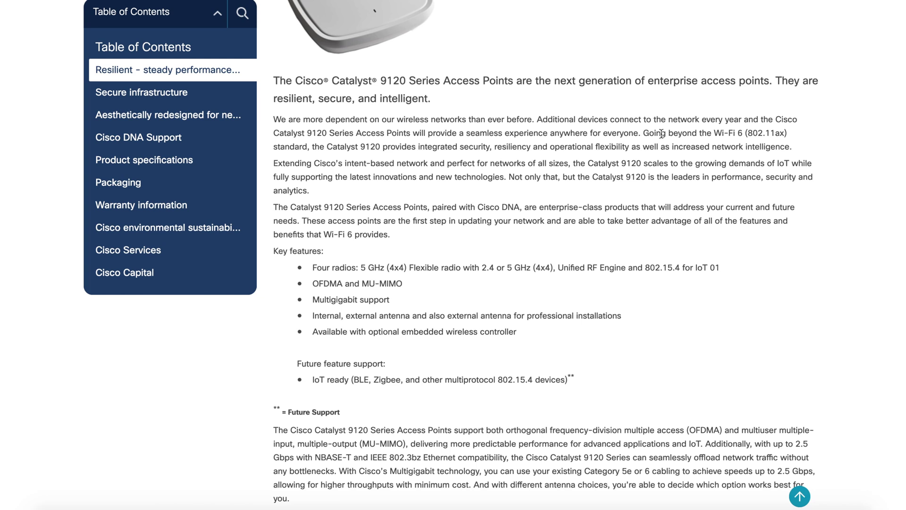
Highlight the Wi-Fi 6 intro sentences, the Key features list and the IoT ready line
left_click_drag(714, 133, 787, 134)
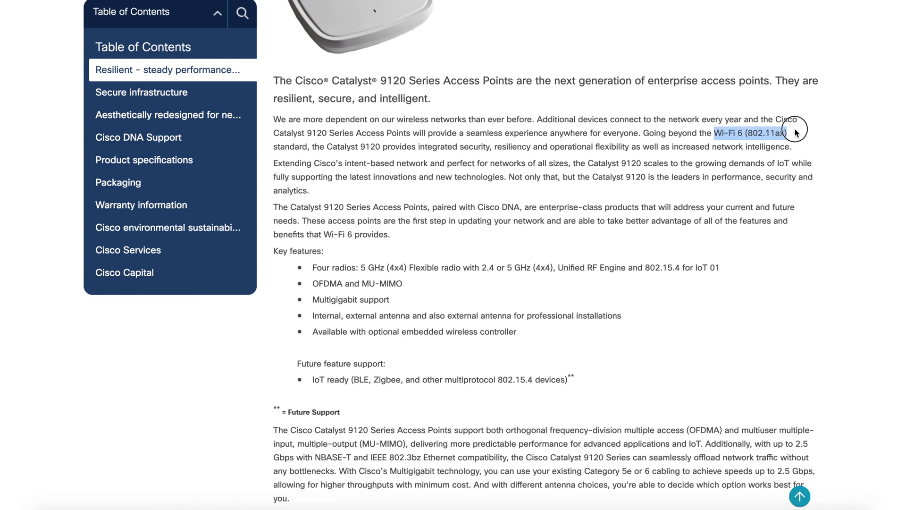
left_click_drag(644, 134, 667, 180)
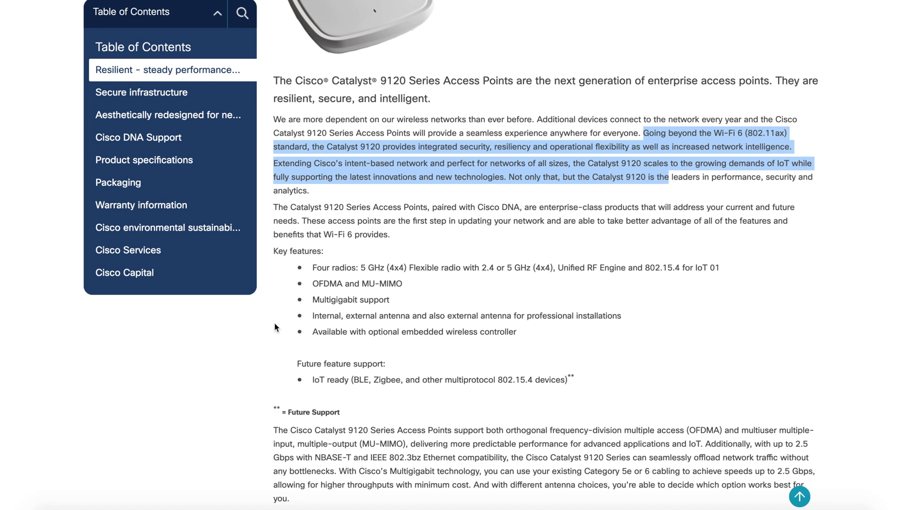
left_click_drag(518, 331, 260, 252)
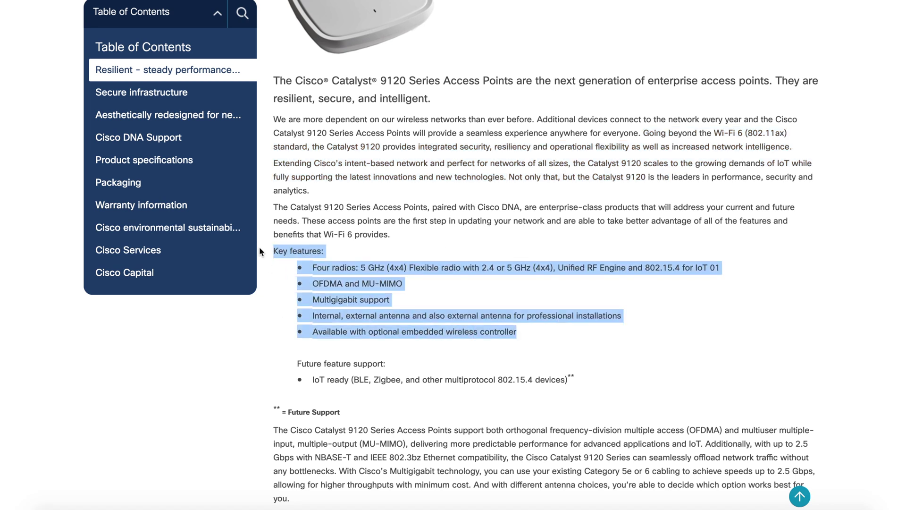
left_click(430, 372)
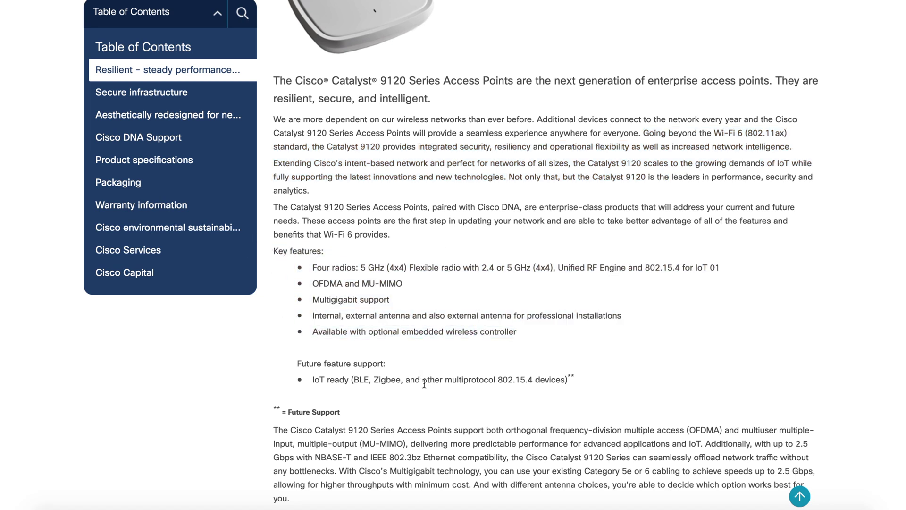
triple_click(414, 382)
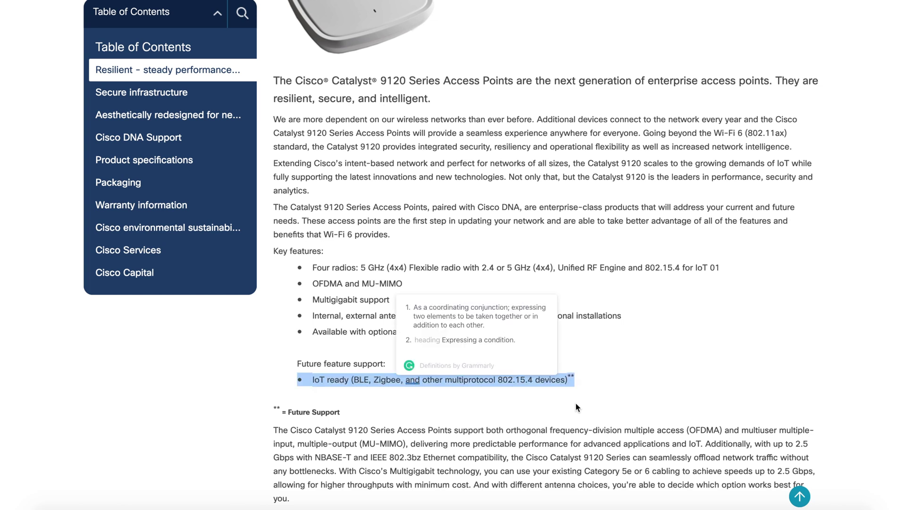
left_click(676, 373)
Scroll down past the Features table to the Product specifications section
scroll(675, 374, "down", 7)
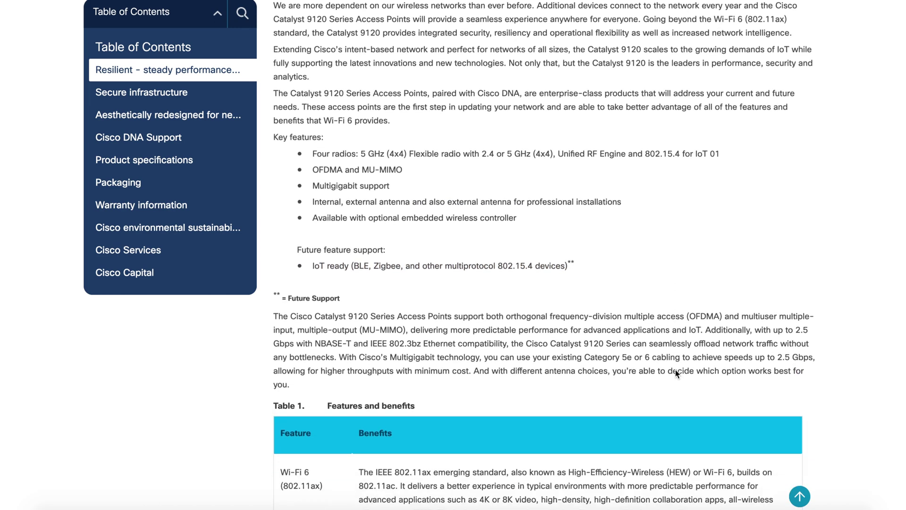
scroll(676, 374, "down", 4)
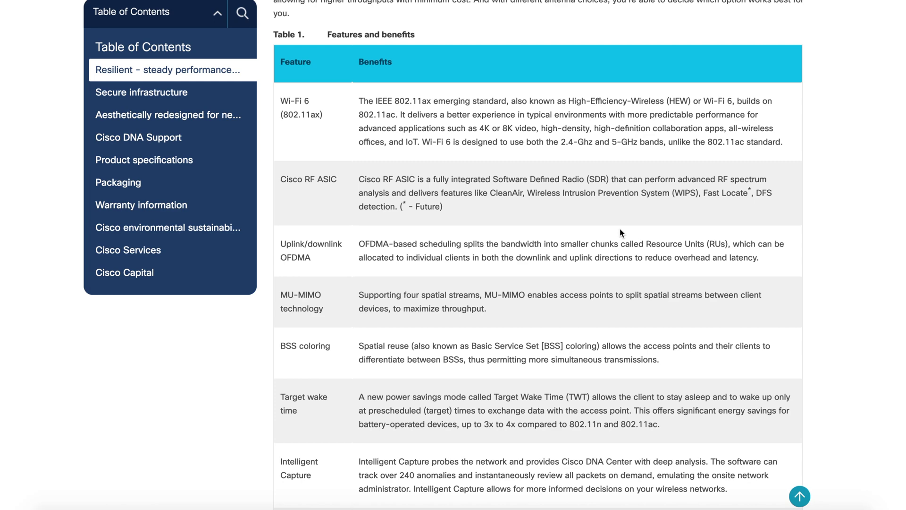
scroll(619, 228, "down", 20)
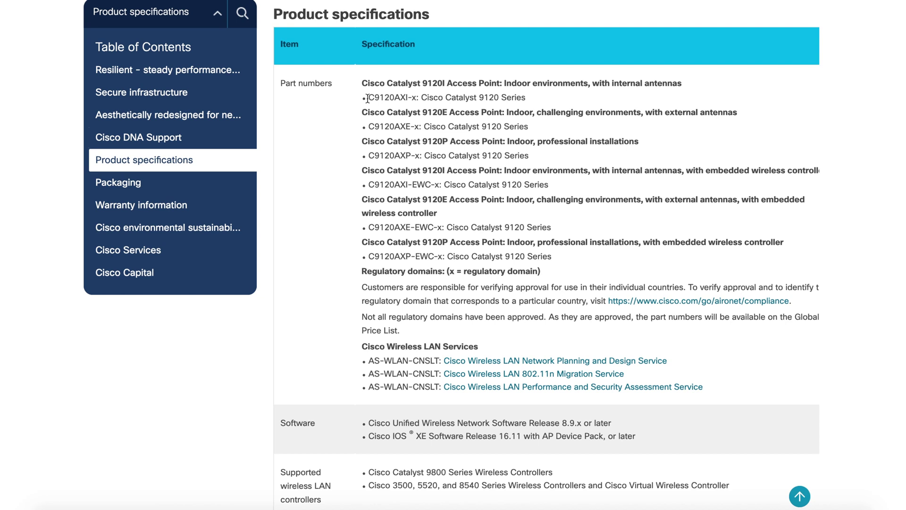
left_click_drag(368, 99, 417, 98)
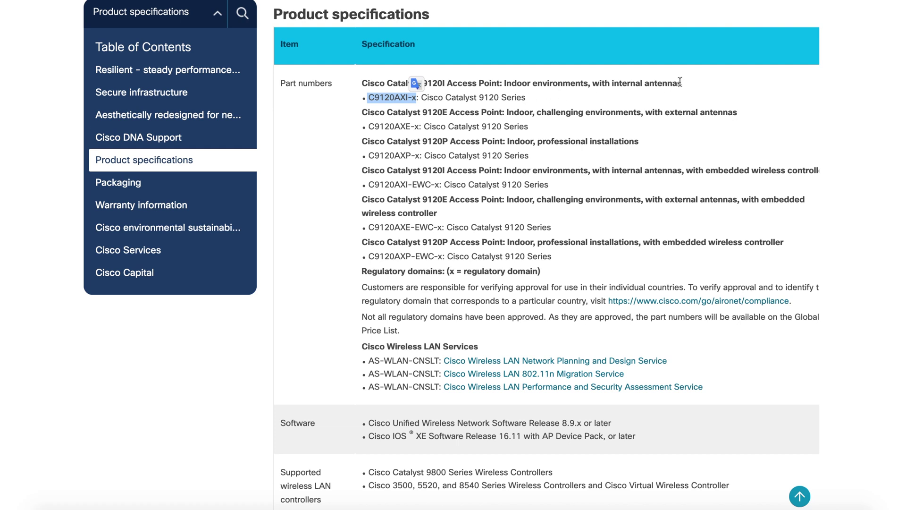
left_click_drag(685, 84, 589, 79)
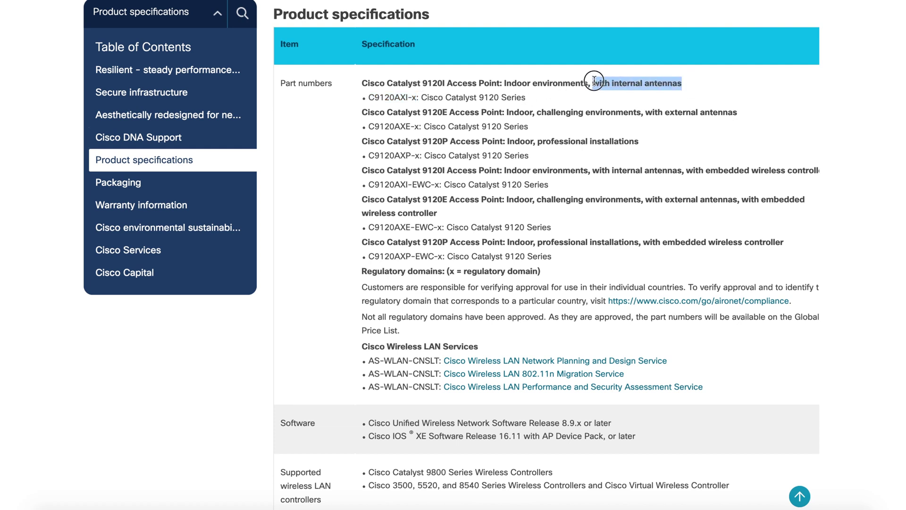
left_click(733, 111)
left_click_drag(733, 111, 538, 141)
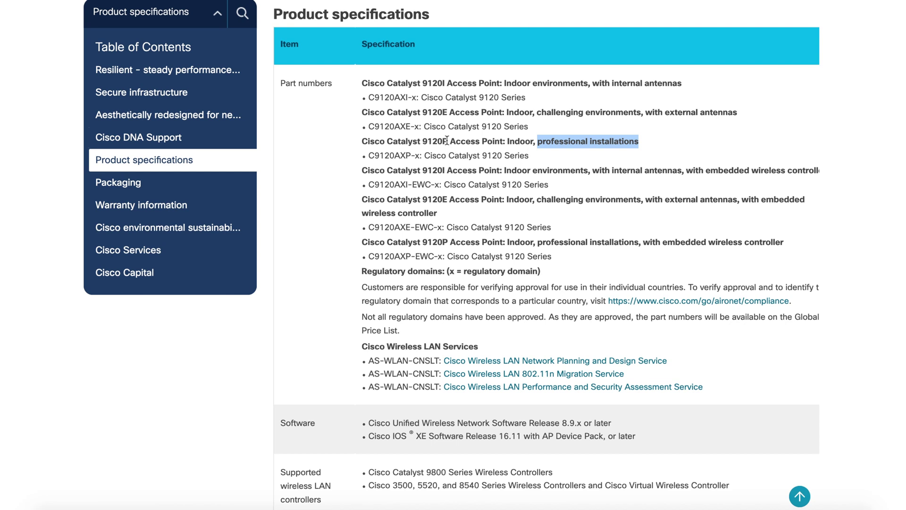
left_click_drag(447, 140, 365, 156)
left_click(418, 155)
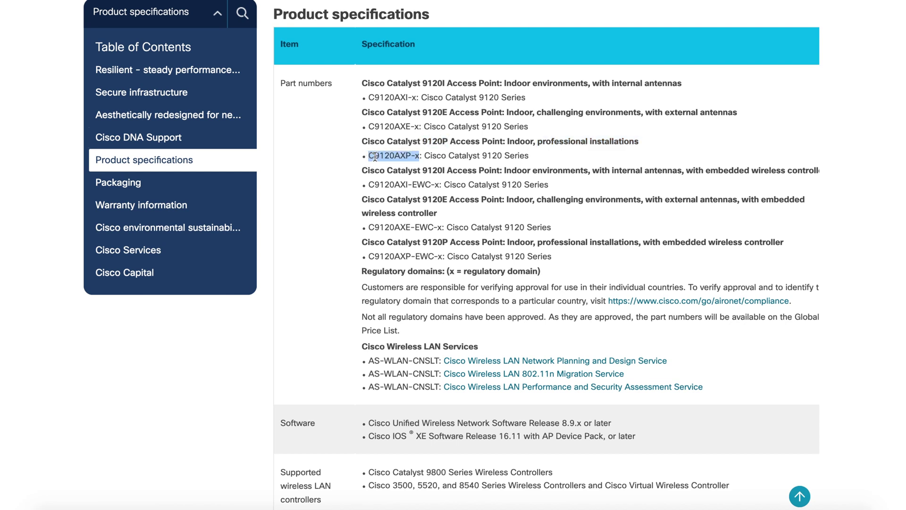
left_click(418, 156)
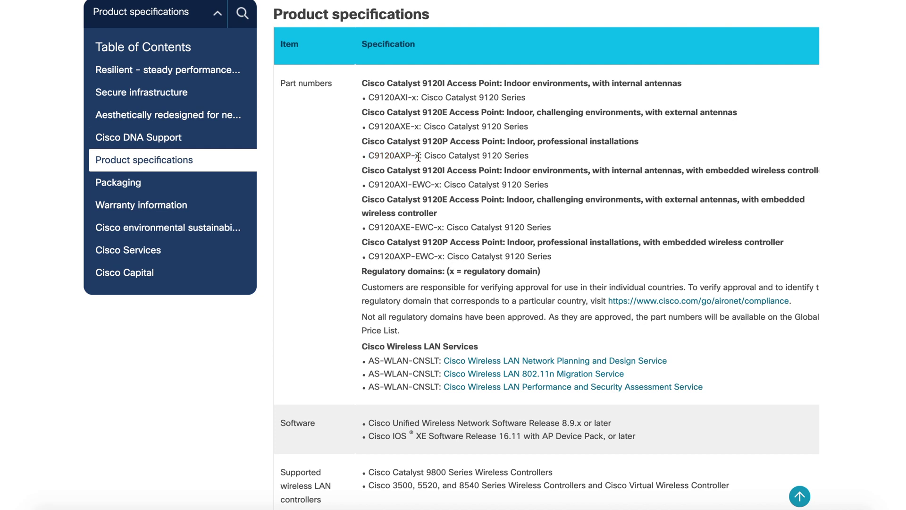
double_click(418, 155)
left_click_drag(368, 184, 442, 185)
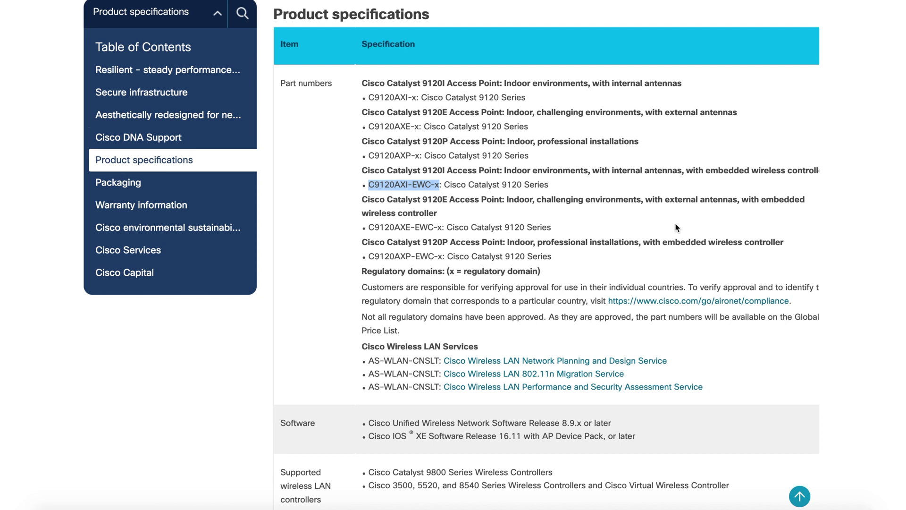
left_click(738, 162)
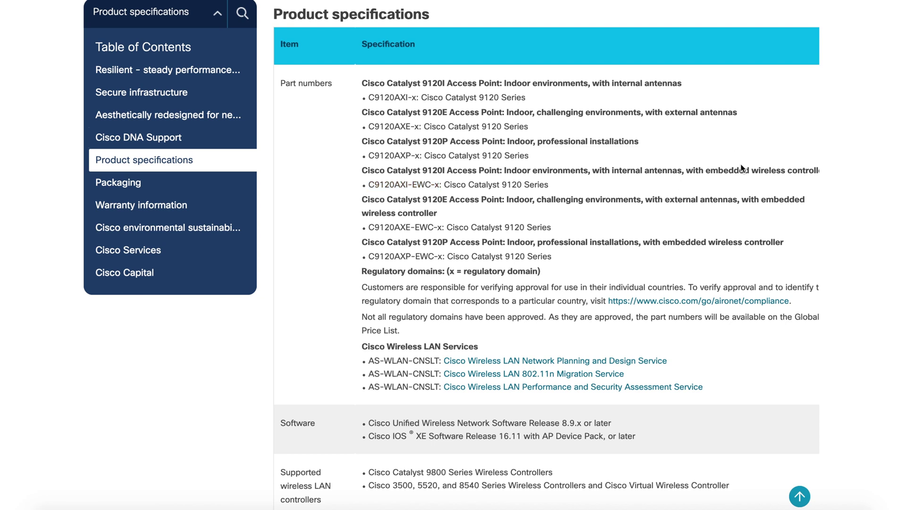
left_click_drag(706, 170, 807, 174)
scroll(575, 192, "left", 1)
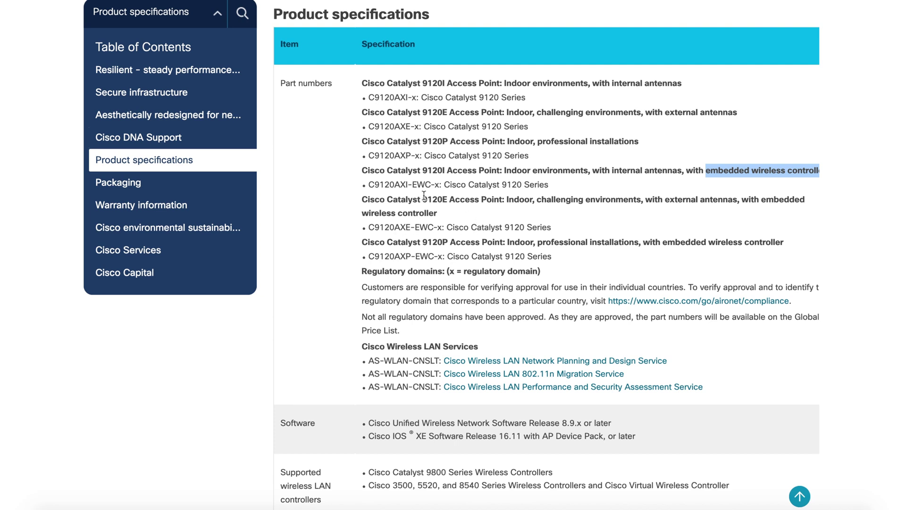
left_click_drag(367, 229, 433, 229)
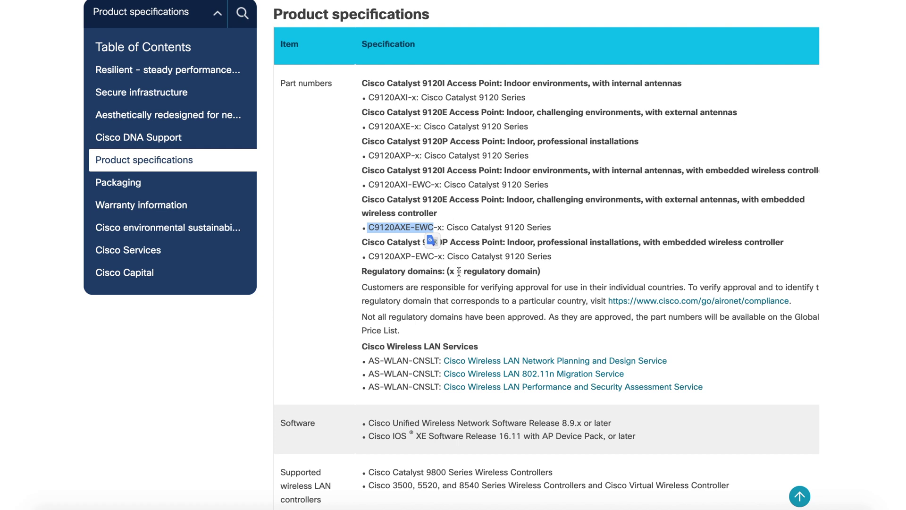
Highlight the 802.11n, 802.11ac and 802.11ax capability rows in the specifications
scroll(567, 255, "down", 4)
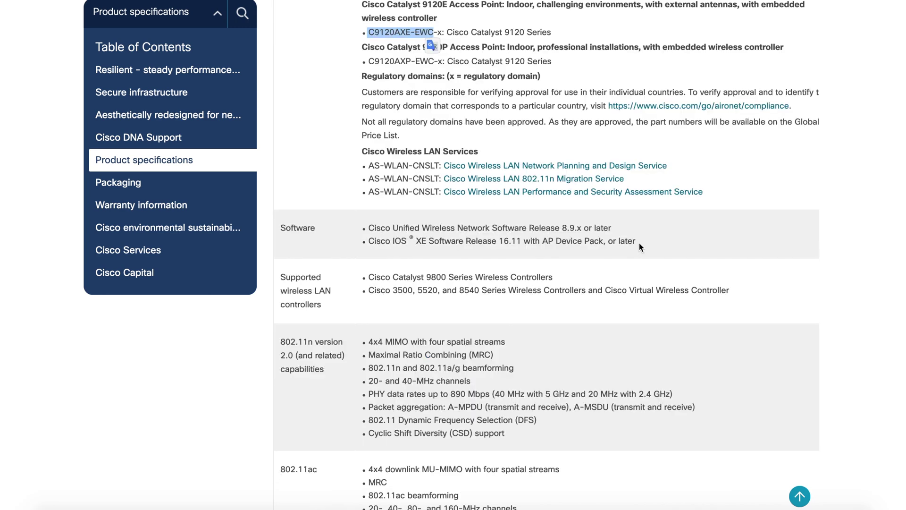
left_click_drag(637, 242, 371, 236)
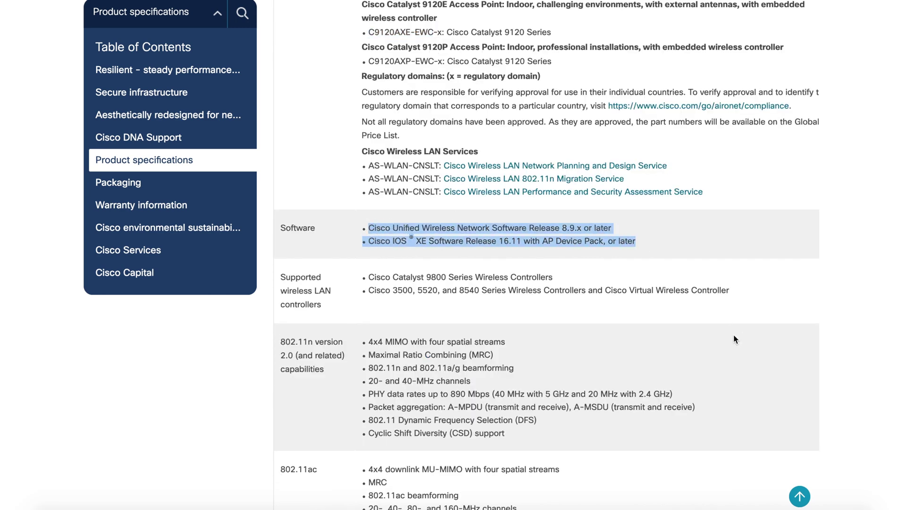
scroll(733, 335, "down", 2)
scroll(733, 336, "down", 3)
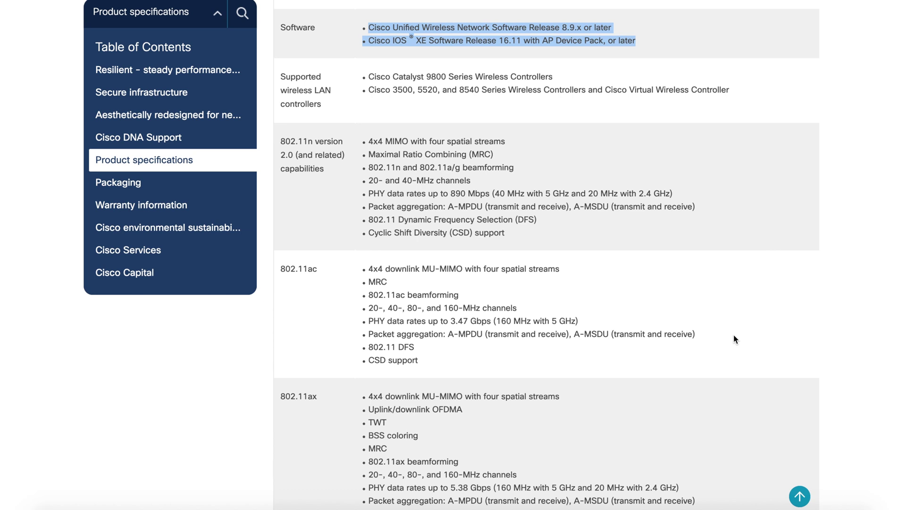
scroll(734, 336, "down", 2)
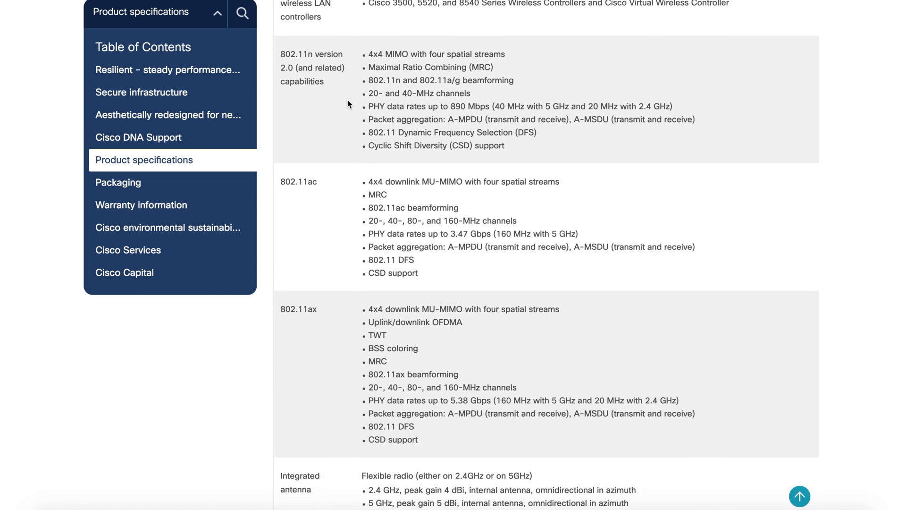
left_click_drag(283, 56, 509, 440)
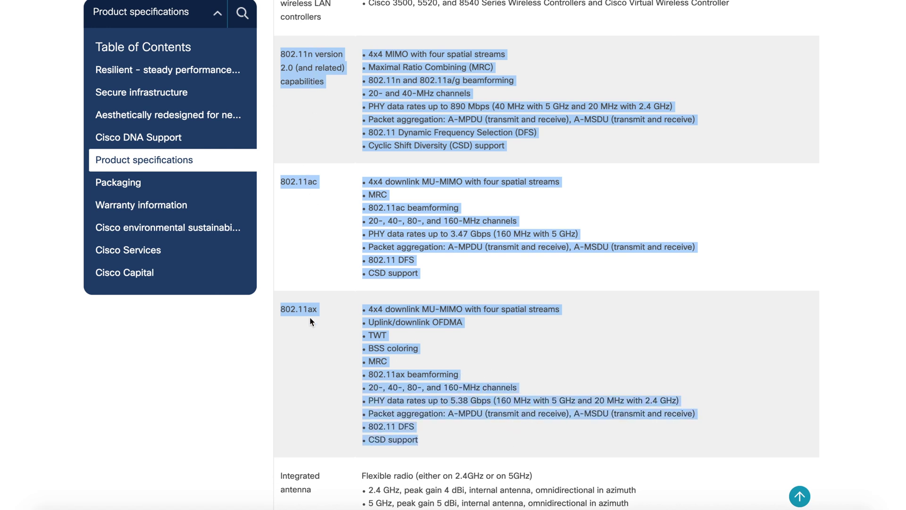
left_click_drag(423, 440, 284, 55)
scroll(542, 220, "down", 7)
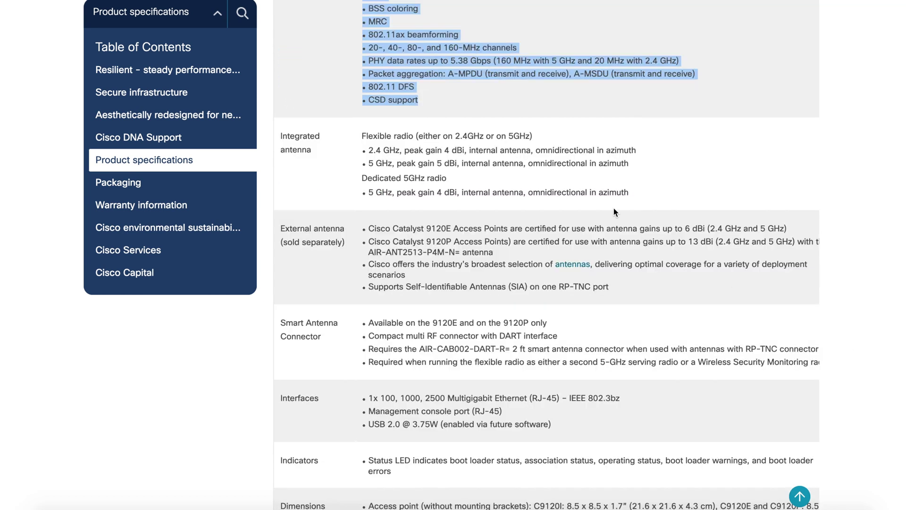
Highlight the integrated antenna gains: 4 dBi at 2.4 GHz and 5 dBi at 5 GHz
left_click_drag(636, 193, 288, 136)
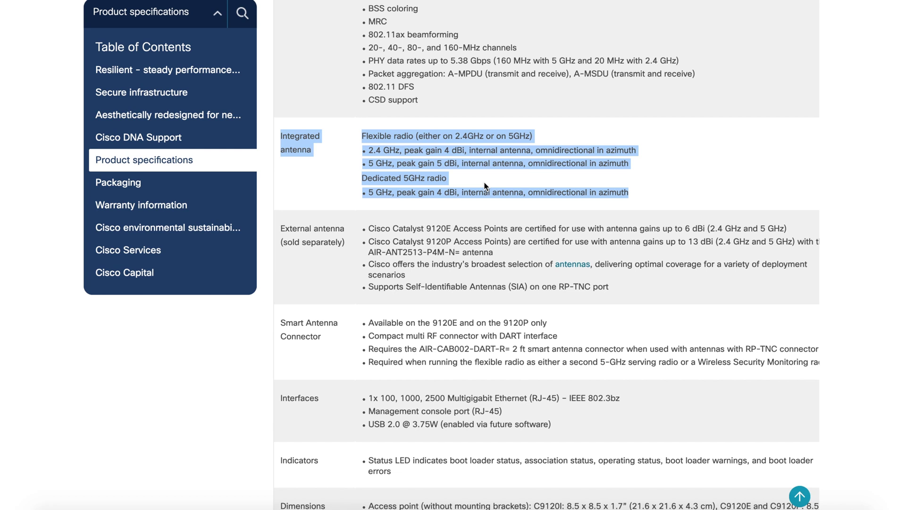
left_click(404, 160)
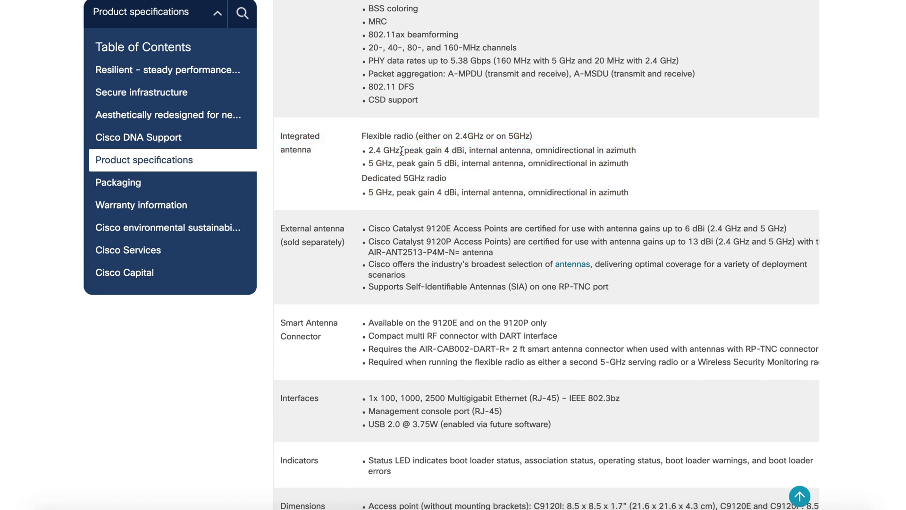
left_click_drag(401, 150, 368, 164)
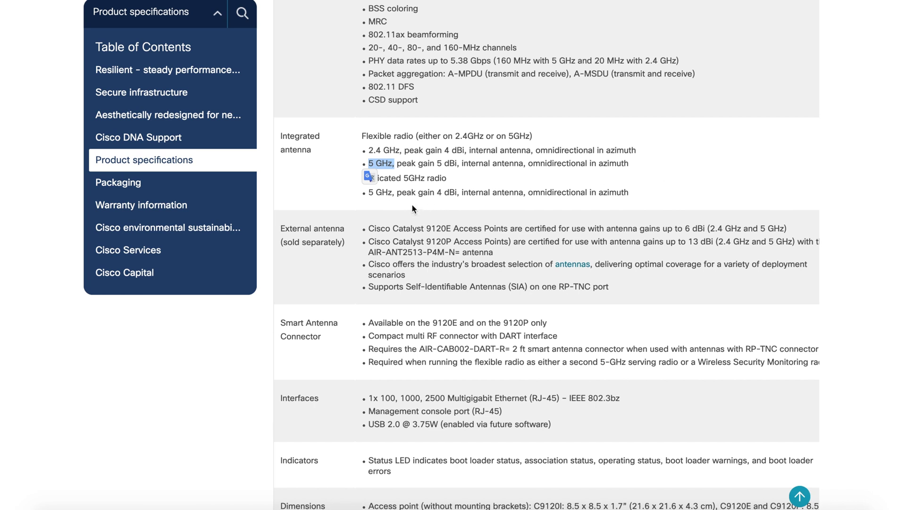
left_click(419, 193)
left_click_drag(418, 193, 459, 193)
left_click_drag(362, 178, 458, 192)
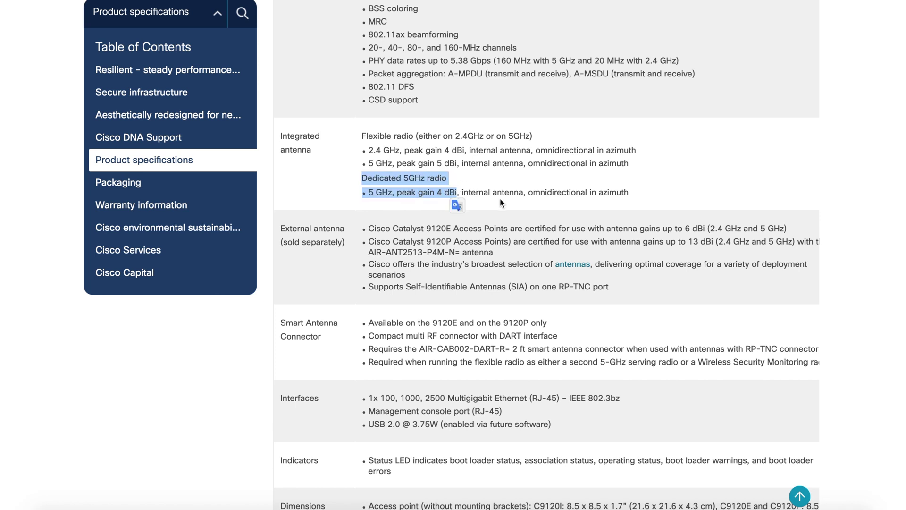
left_click(484, 174)
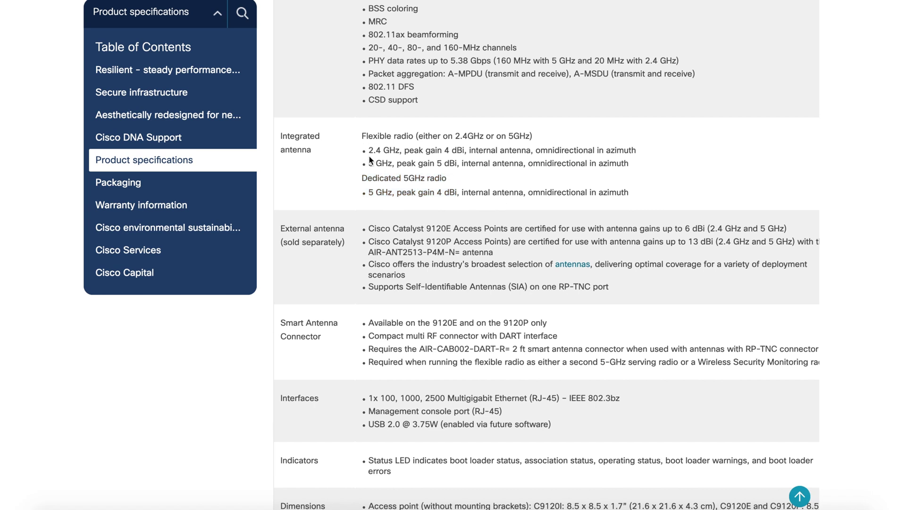
left_click_drag(367, 163, 457, 164)
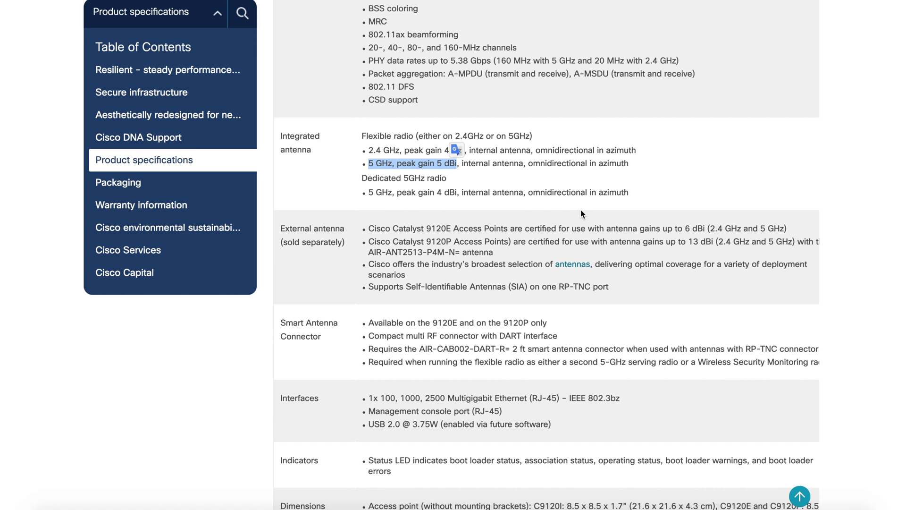
scroll(524, 275, "down", 2)
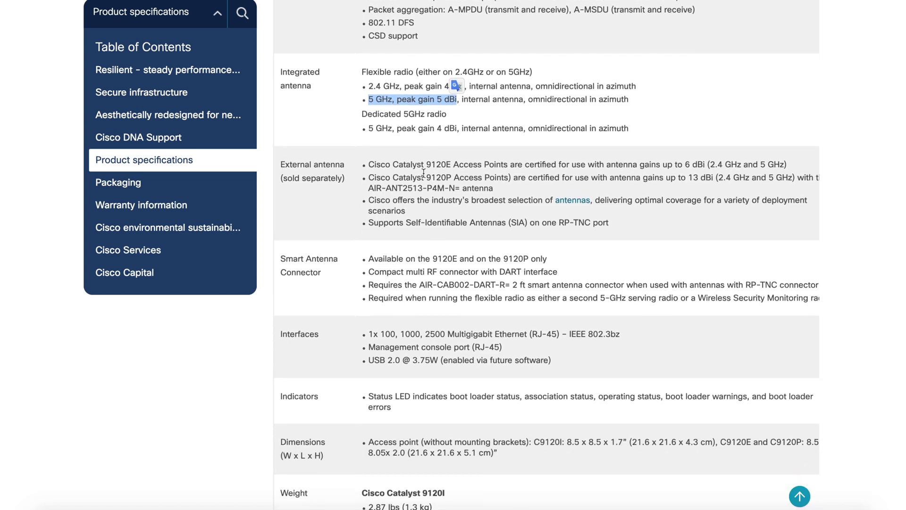
Highlight the external antenna limits: 6 dBi for 9120E, 13 dBi for 9120P, AIR-ANT2513-P4M-N
left_click_drag(368, 165, 800, 166)
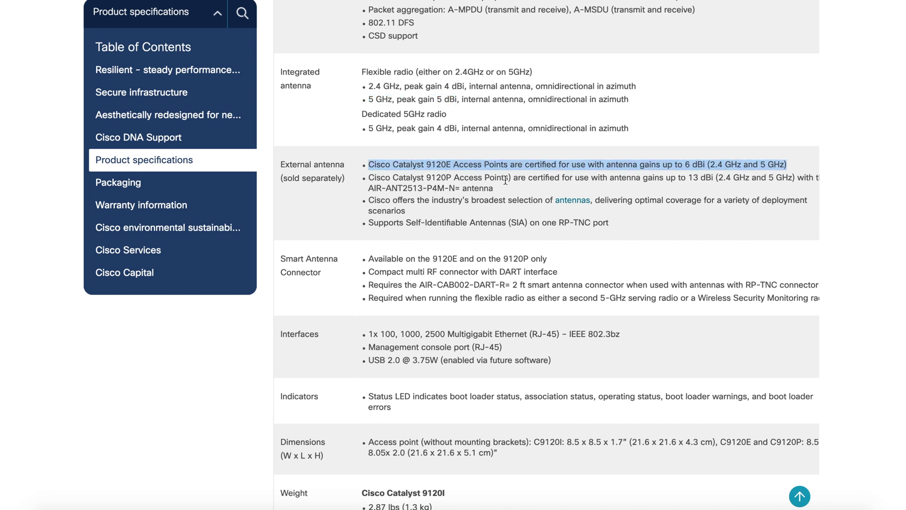
left_click_drag(502, 189, 364, 188)
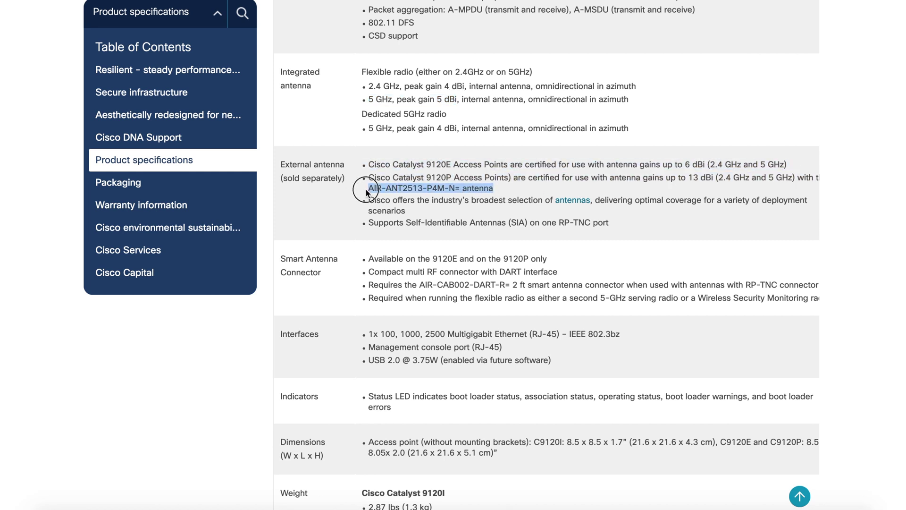
left_click_drag(716, 178, 685, 179)
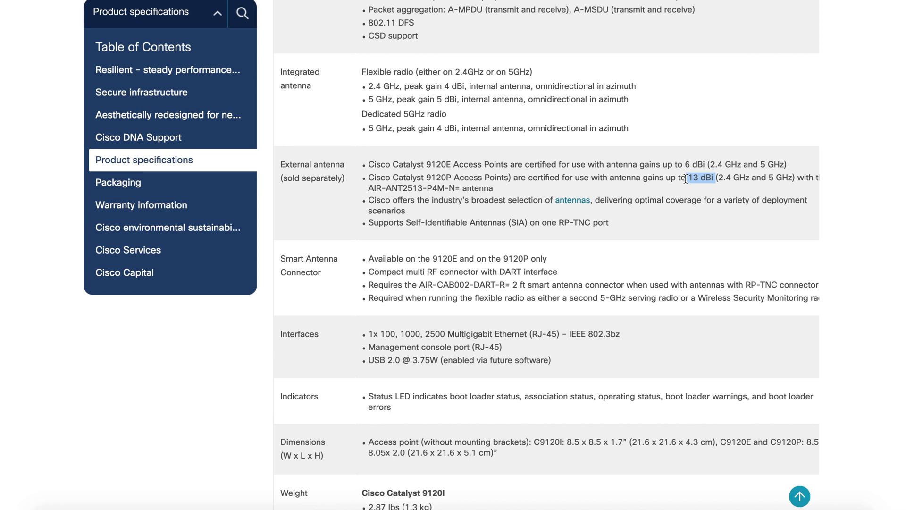
double_click(439, 178)
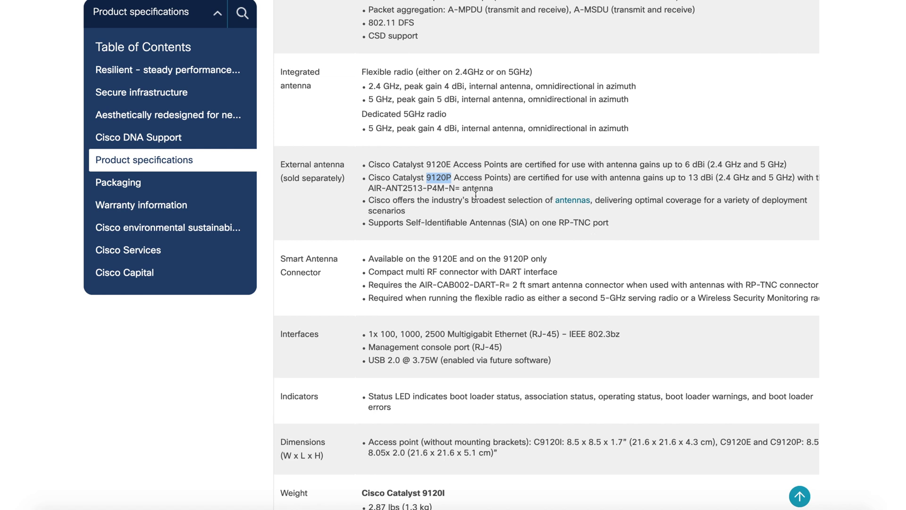
left_click(454, 186)
left_click_drag(454, 186, 368, 188)
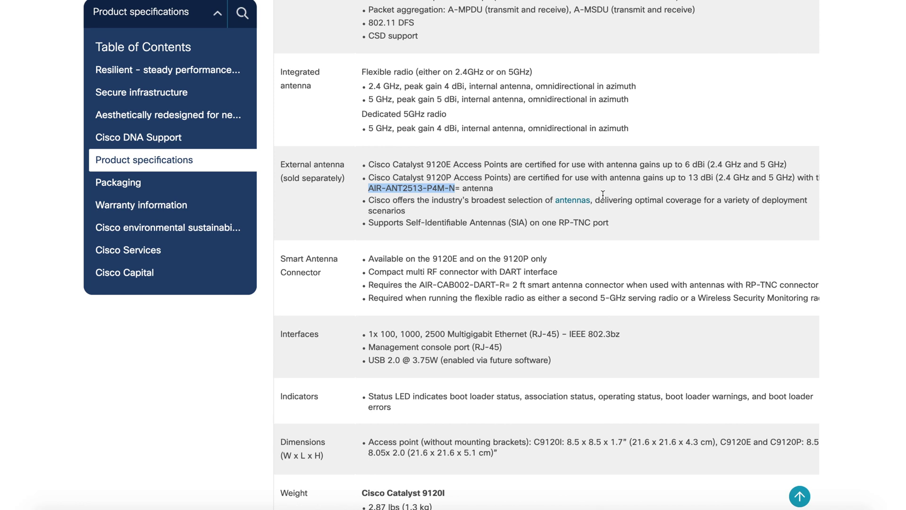
Highlight the Power draw table's 9120AXI heading and its 802.3at (PoE+) 25.5W row
scroll(603, 194, "down", 8)
left_click_drag(281, 178, 697, 220)
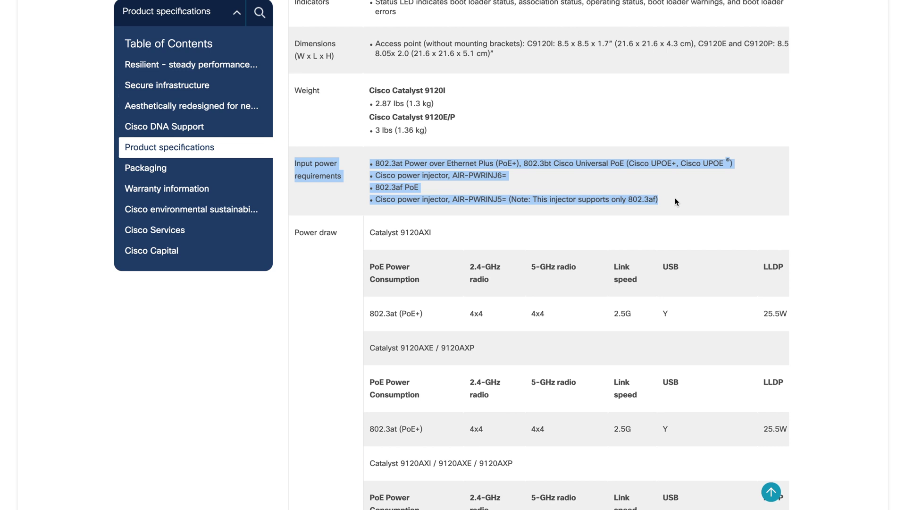
scroll(676, 202, "down", 2)
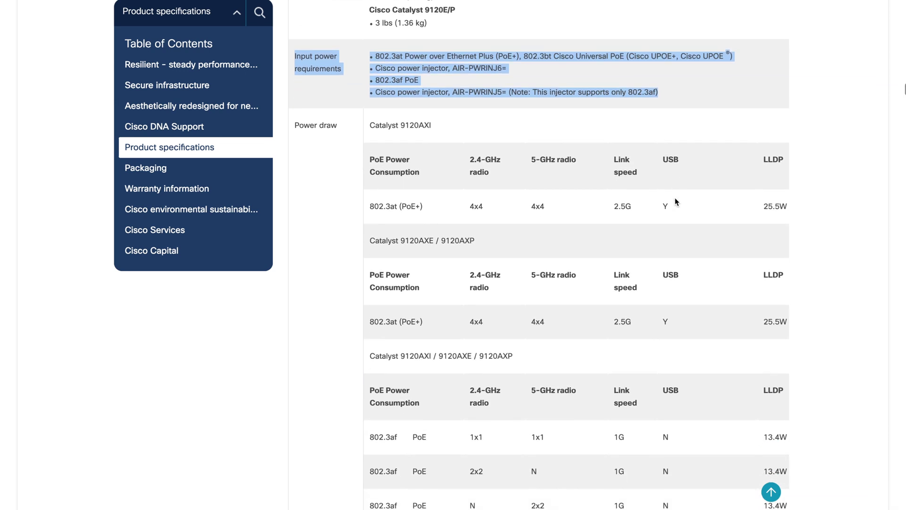
scroll(676, 201, "down", 2)
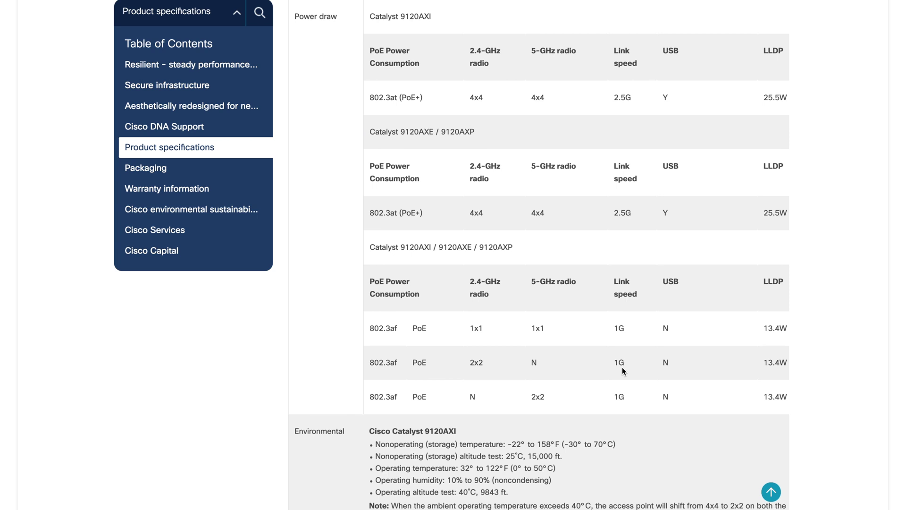
triple_click(382, 17)
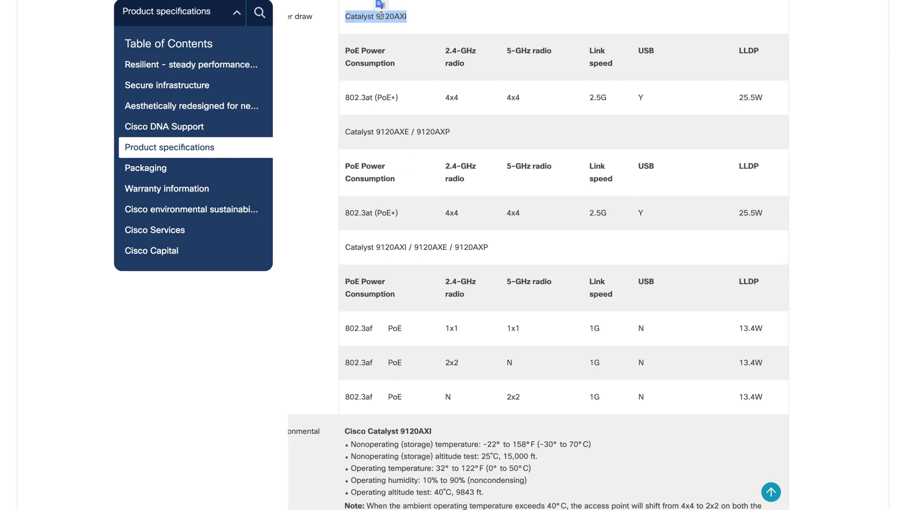
left_click_drag(345, 97, 762, 96)
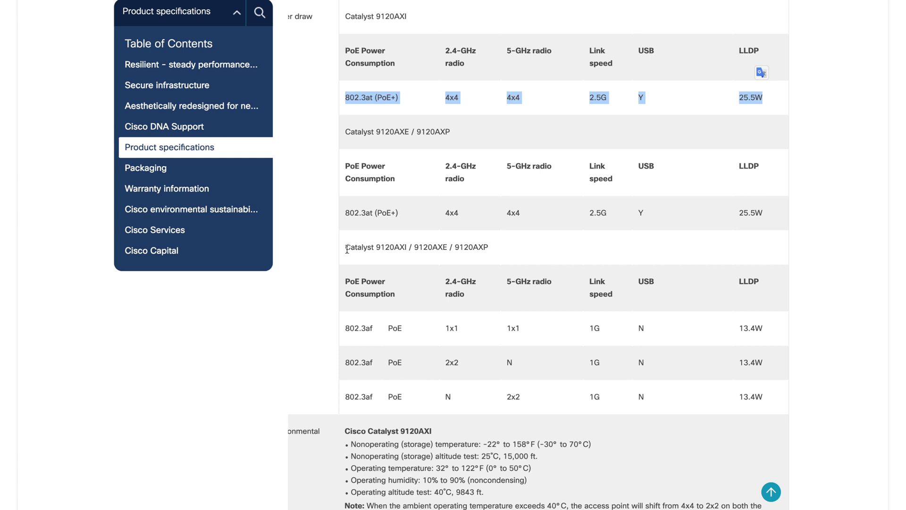
Highlight the 9120AXI heading and the 802.3af rows' radio cells, 1G, no USB, and 13.4W
left_click_drag(346, 247, 524, 280)
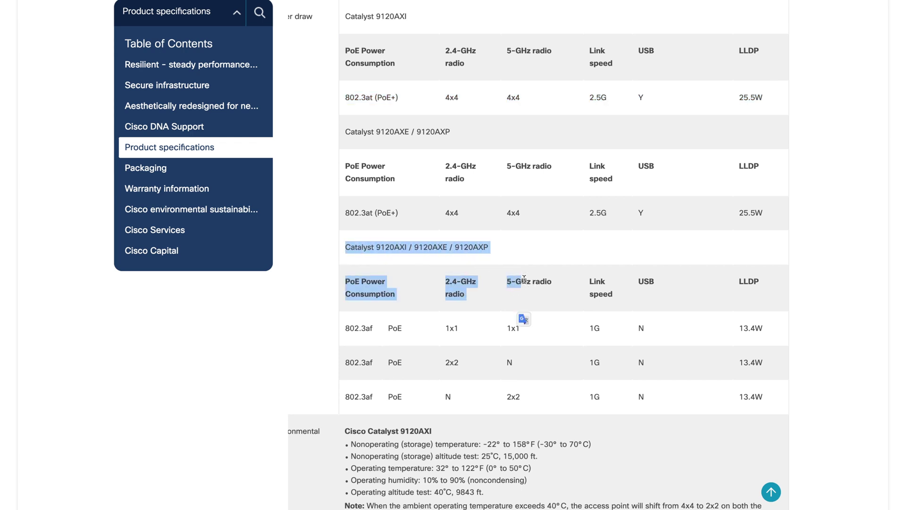
left_click(492, 249)
left_click_drag(407, 249, 377, 249)
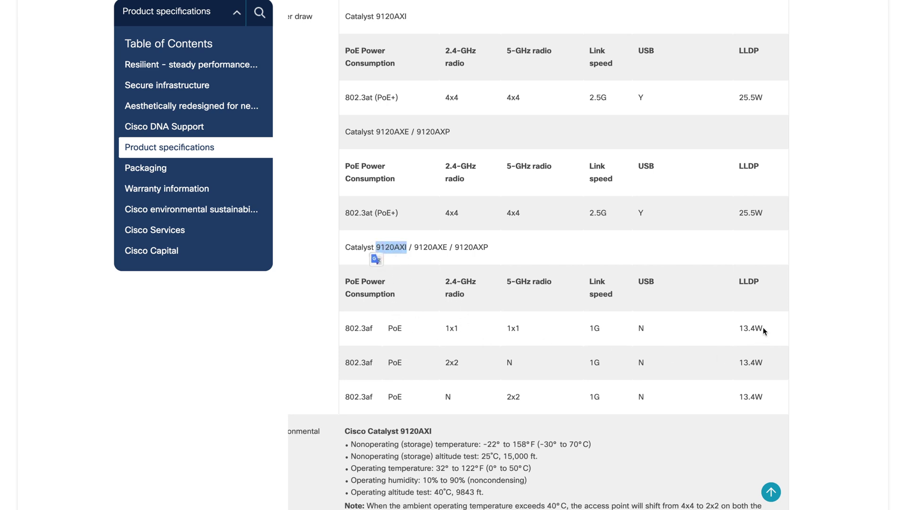
left_click_drag(764, 331, 559, 336)
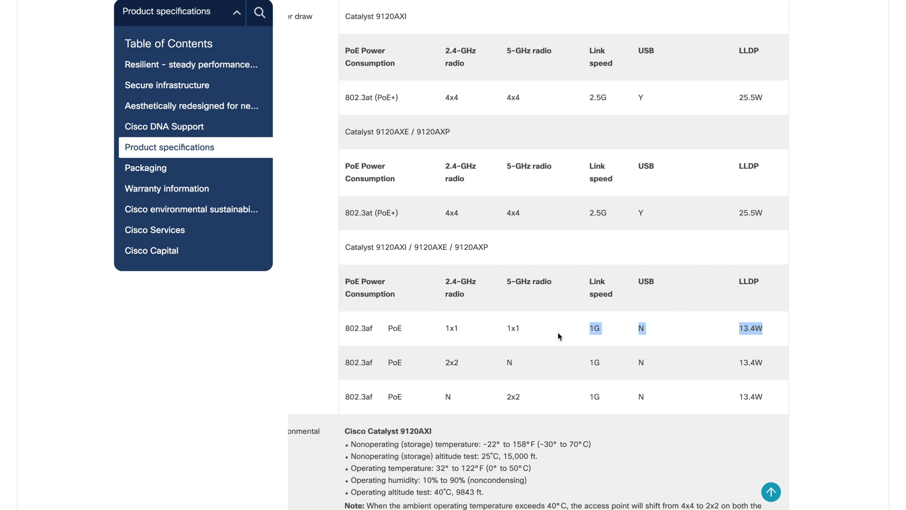
double_click(452, 328)
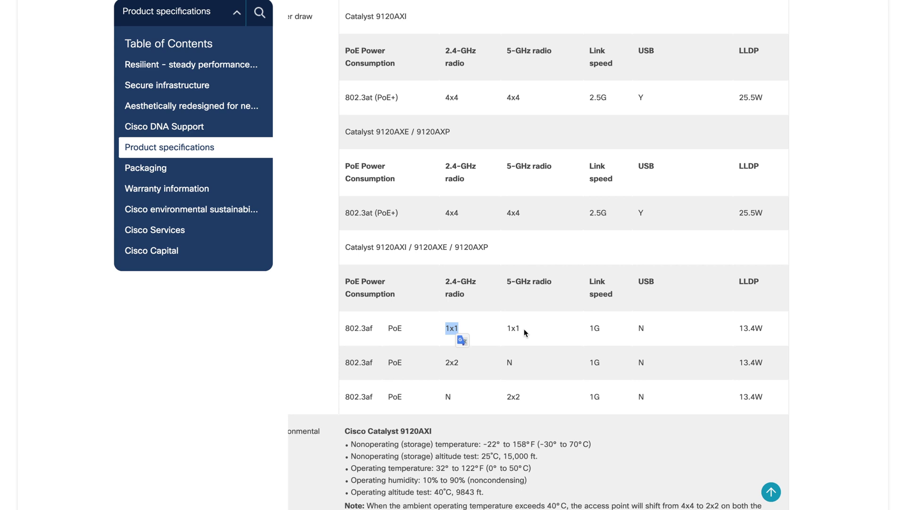
left_click(519, 329, "shift")
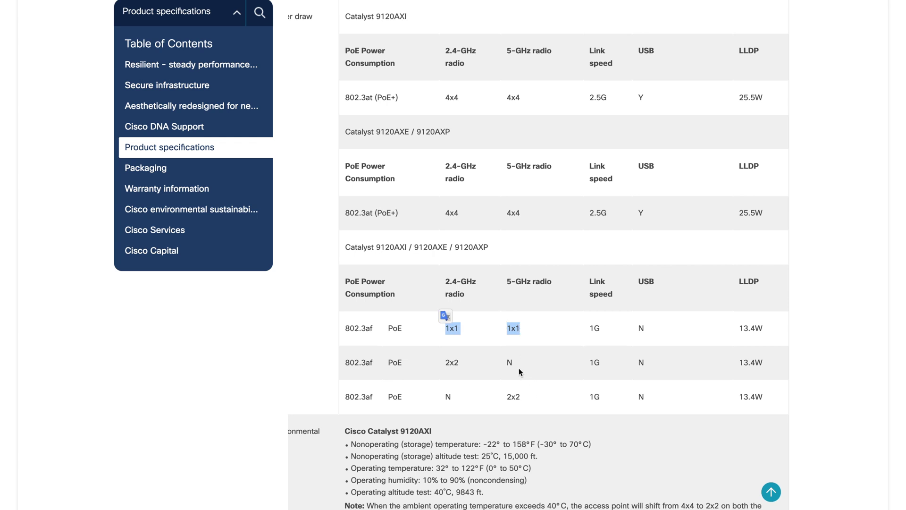
left_click_drag(519, 367, 446, 365)
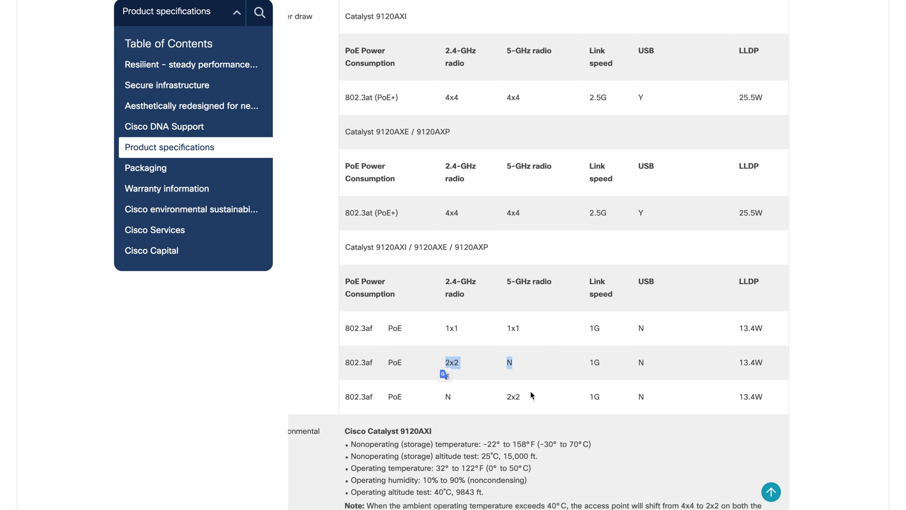
left_click_drag(522, 398, 446, 400)
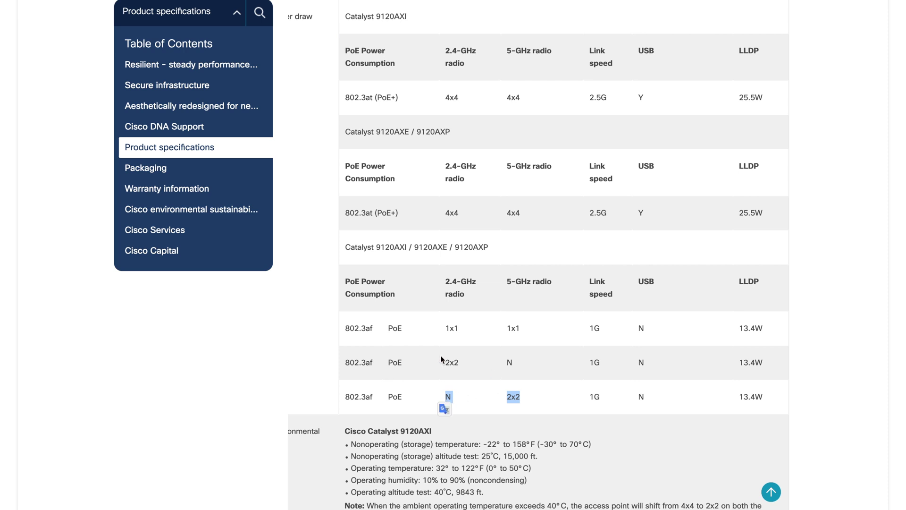
left_click_drag(377, 329, 341, 329)
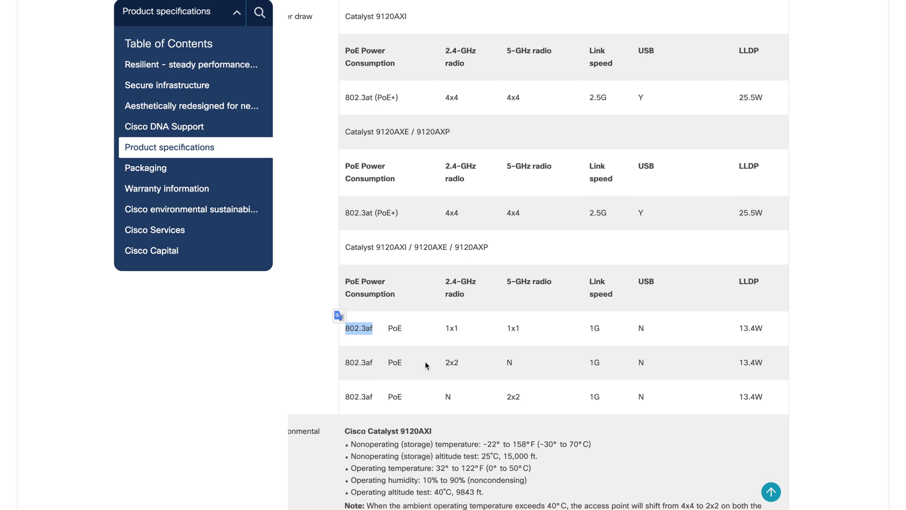
Highlight the 2.4 GHz transmit power settings, from 23 dBm down to -4 dBm
scroll(658, 304, "down", 10)
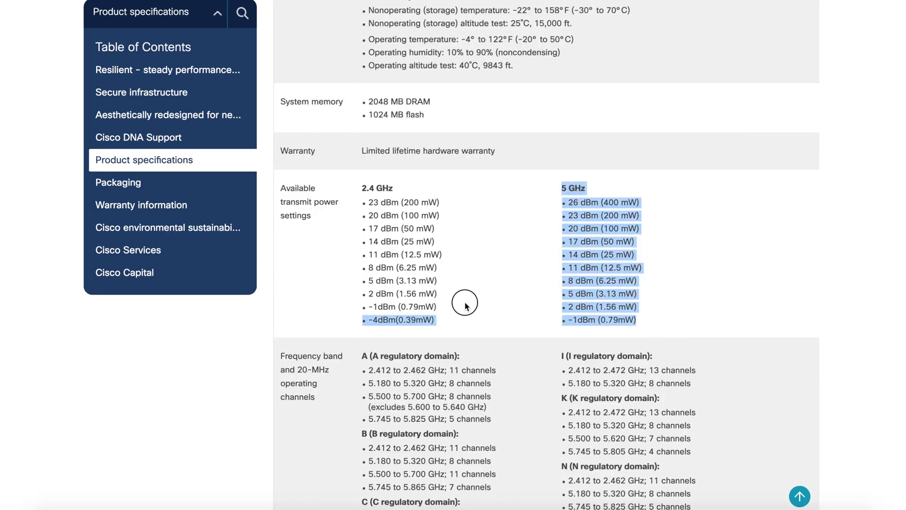
left_click_drag(465, 304, 357, 193)
left_click(493, 260)
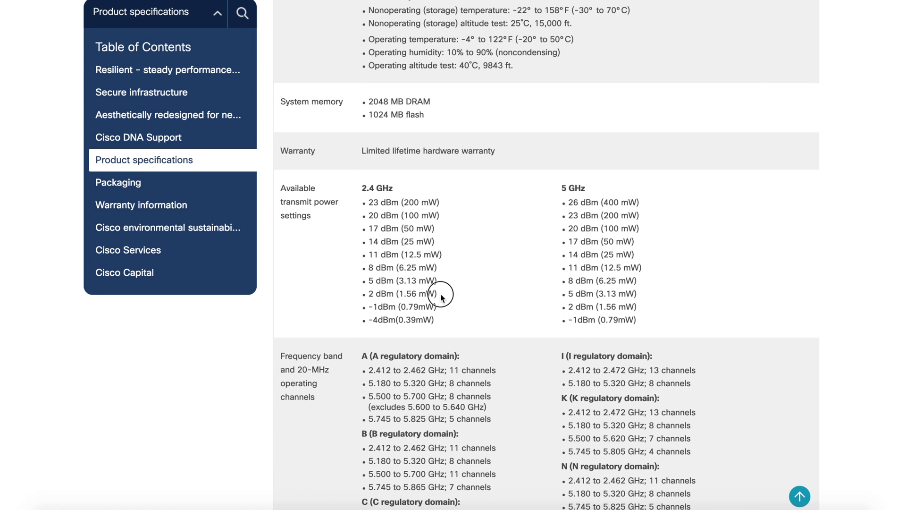
left_click_drag(441, 296, 364, 209)
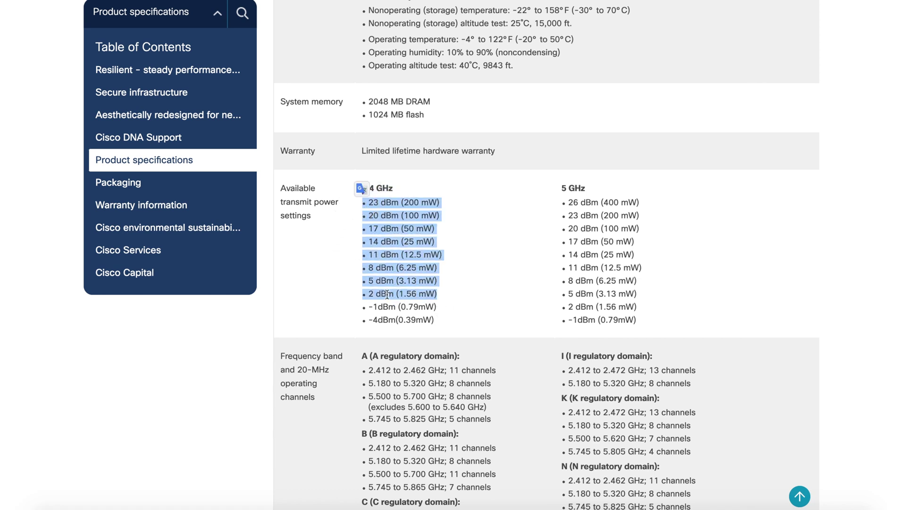
left_click(441, 320)
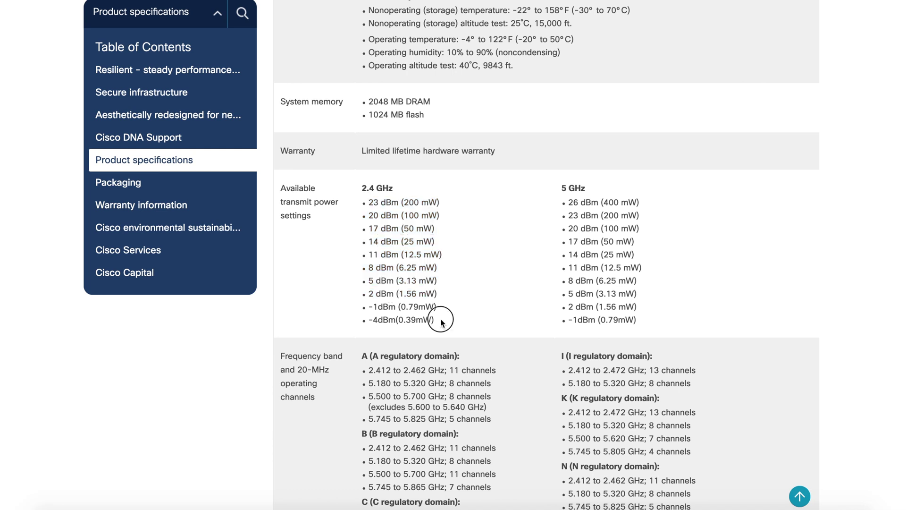
left_click_drag(441, 321, 360, 309)
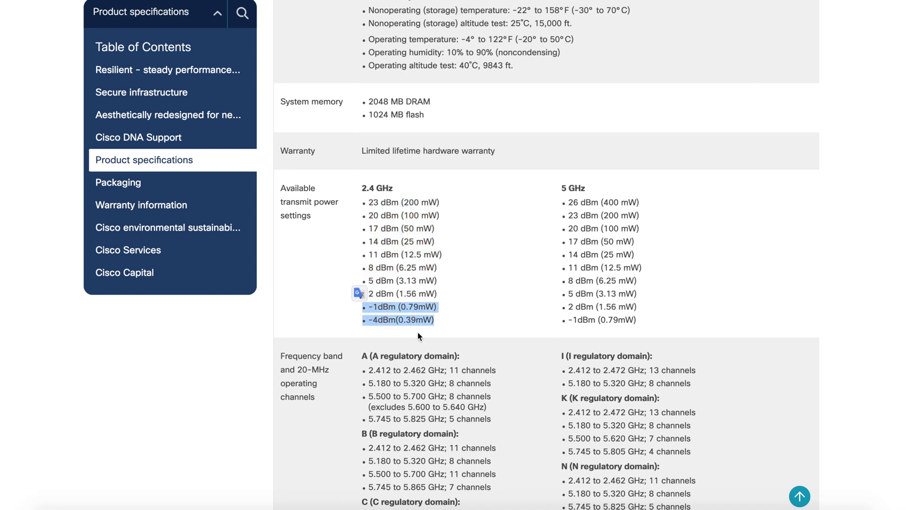
left_click(440, 321)
left_click_drag(435, 323, 351, 323)
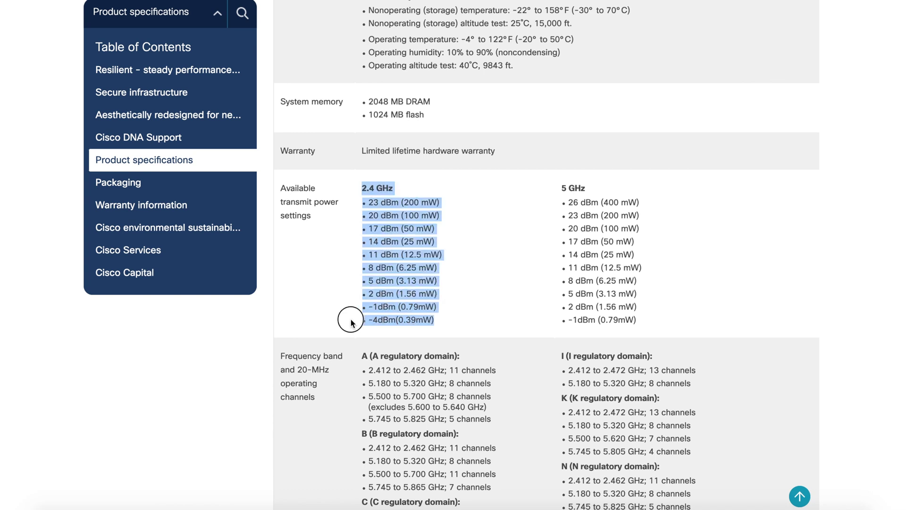
left_click(640, 321)
Highlight the 5 GHz power list and its 26 dBm (400 mW) maximum
left_click_drag(640, 320, 559, 323)
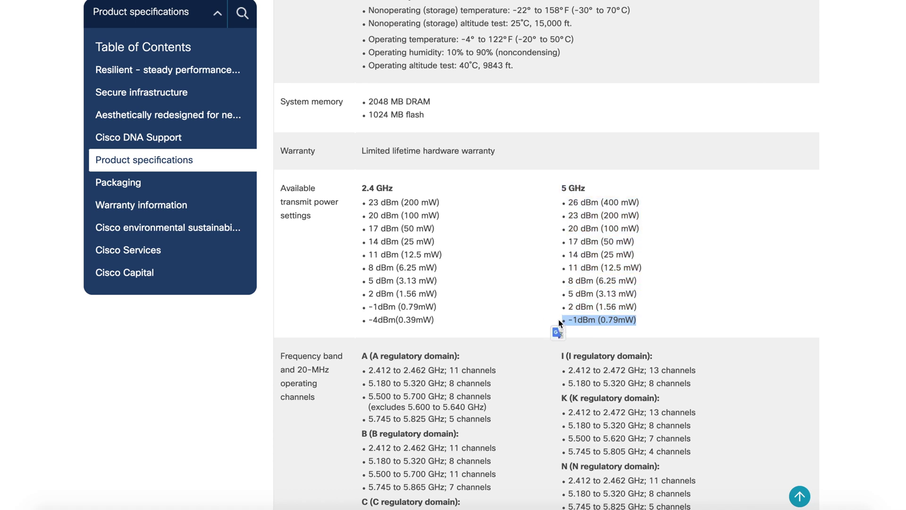
left_click_drag(644, 201, 565, 200)
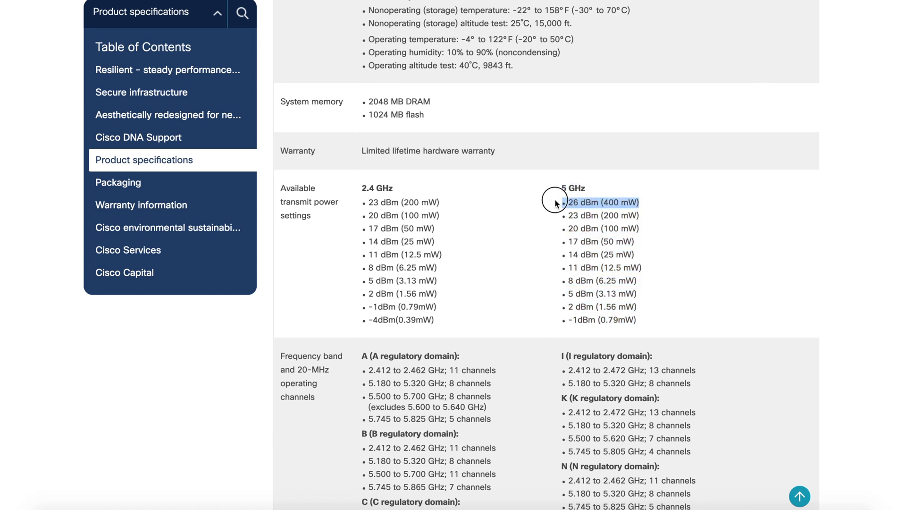
scroll(679, 276, "down", 1)
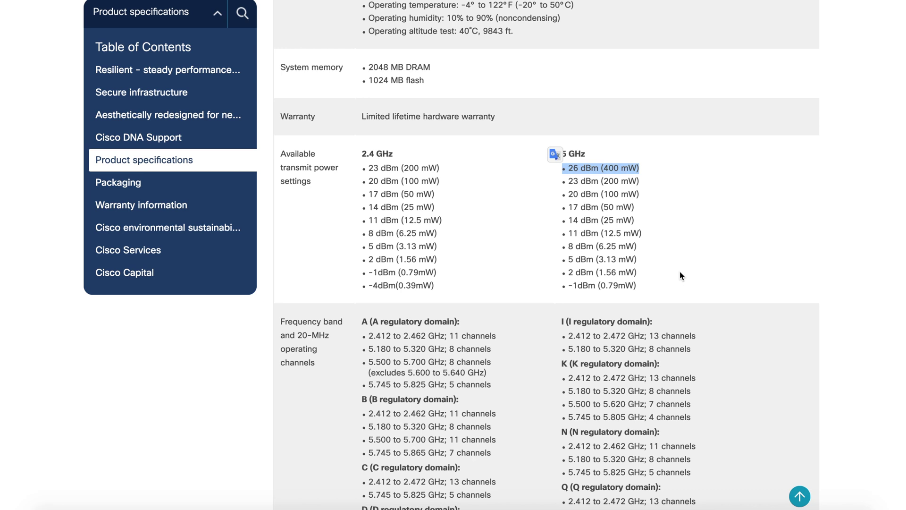
scroll(679, 271, "down", 5)
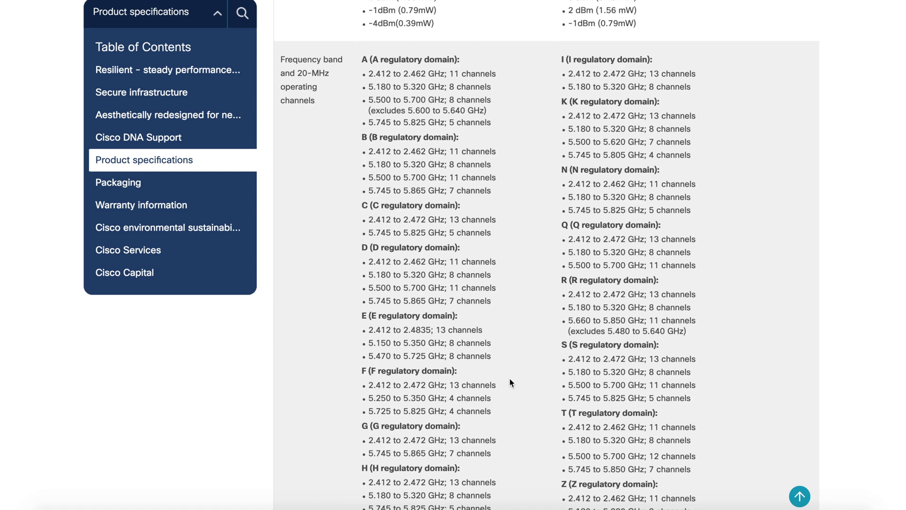
Scroll past the channel lists and data rate tables to the receive sensitivity table
scroll(509, 388, "down", 2)
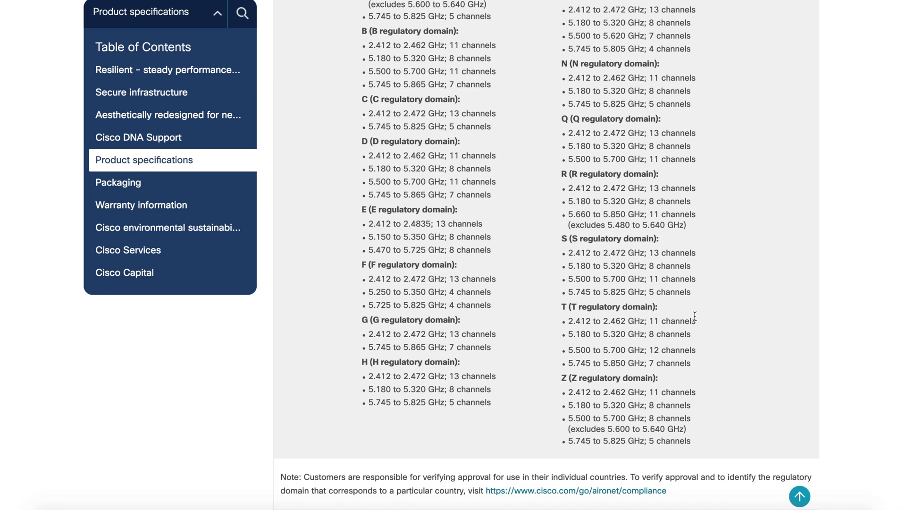
scroll(695, 316, "down", 3)
scroll(694, 316, "down", 10)
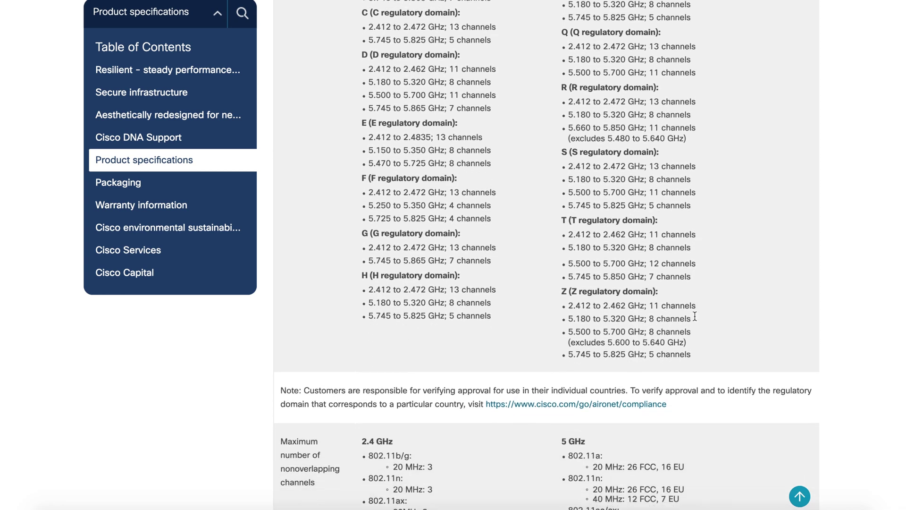
left_click_drag(697, 166, 280, 59)
left_click(463, 124)
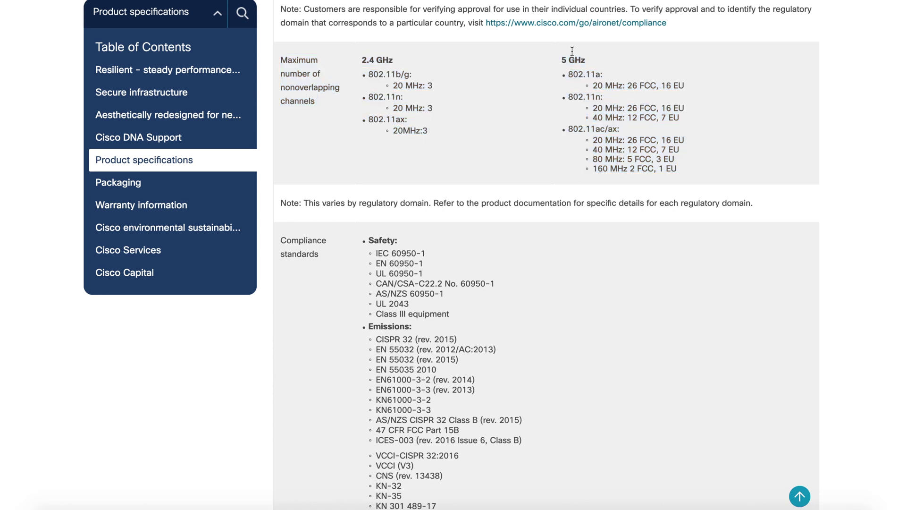
scroll(753, 189, "down", 10)
scroll(753, 188, "down", 7)
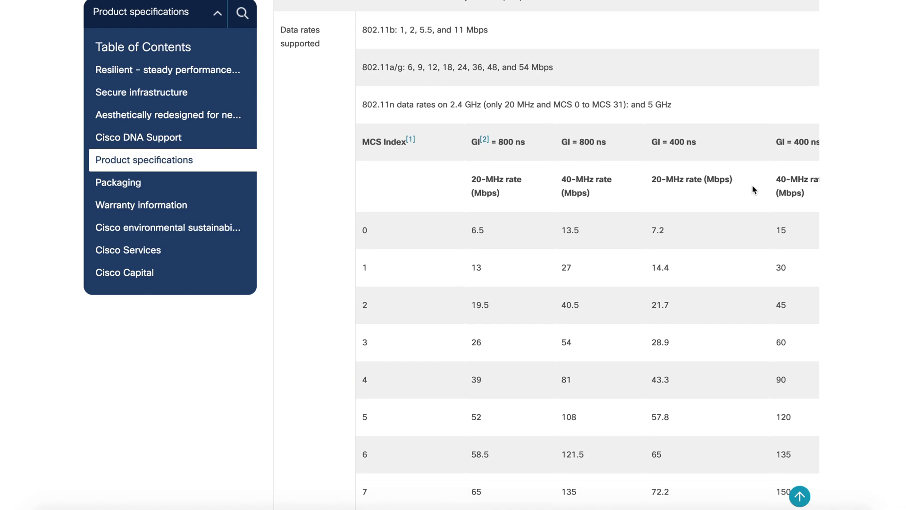
scroll(753, 189, "down", 20)
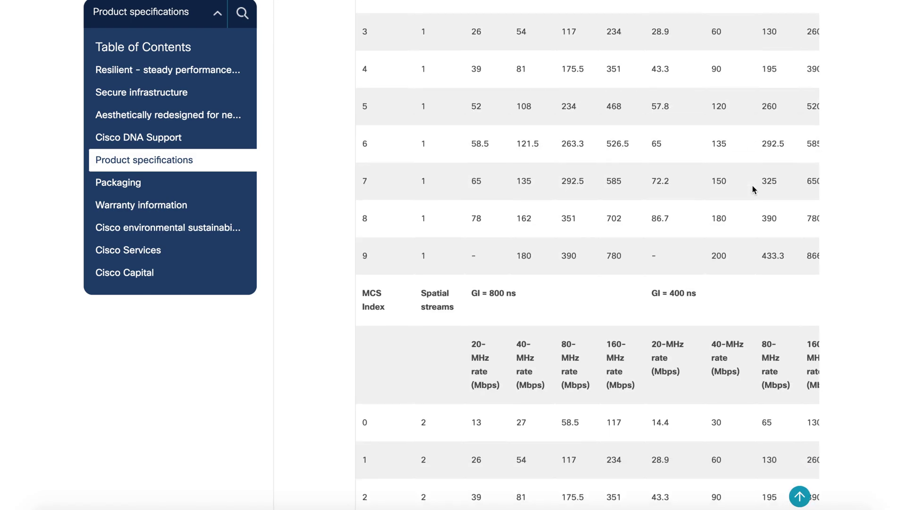
scroll(752, 187, "down", 20)
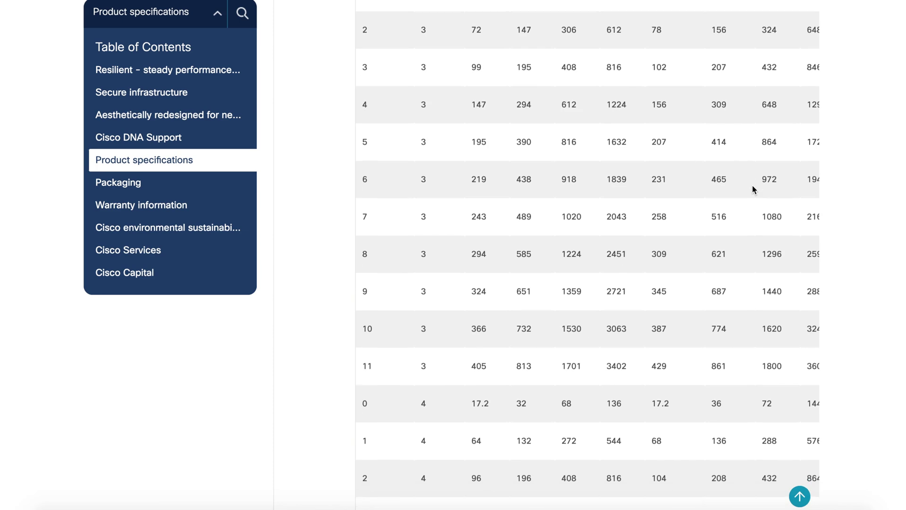
scroll(753, 186, "down", 20)
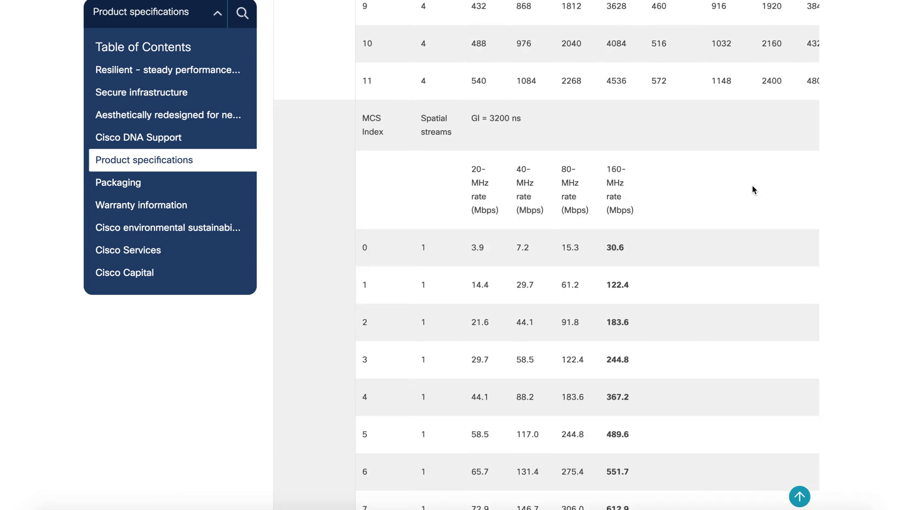
scroll(753, 186, "down", 20)
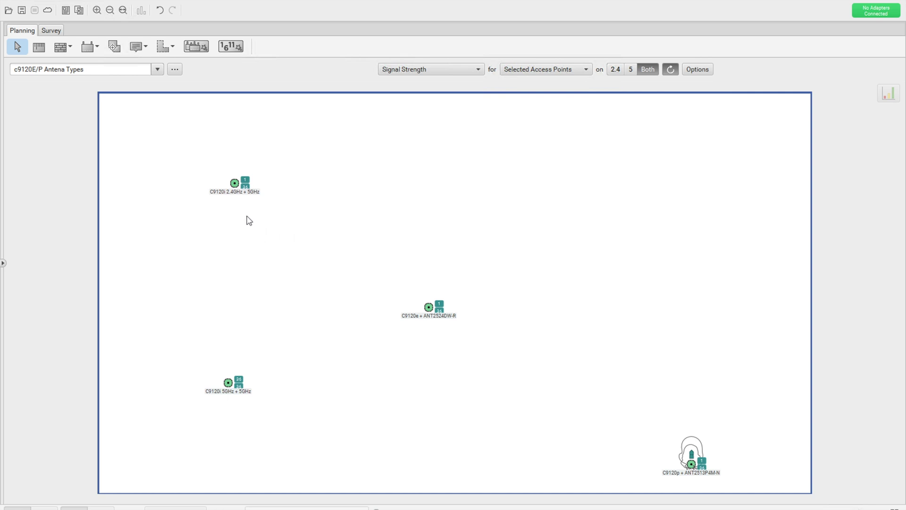
Review the top-left C9120i access point's 11 dBm radio powers, closing its settings unchanged
right_click(236, 185)
left_click(260, 189)
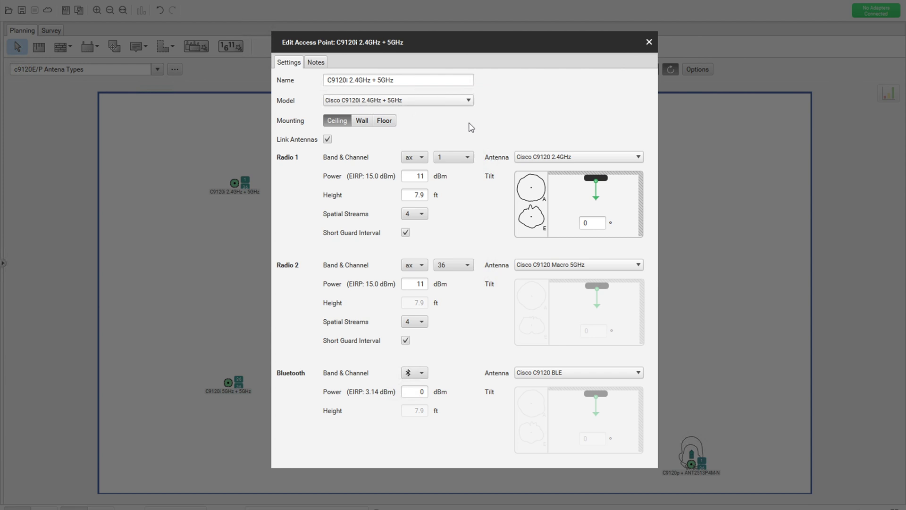
key("Tab")
left_click(649, 42)
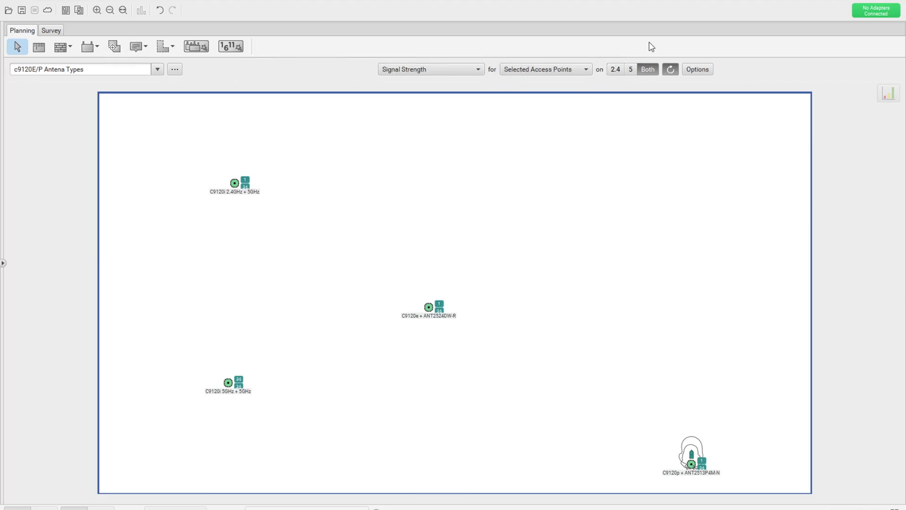
right_click(228, 387)
left_click(265, 391)
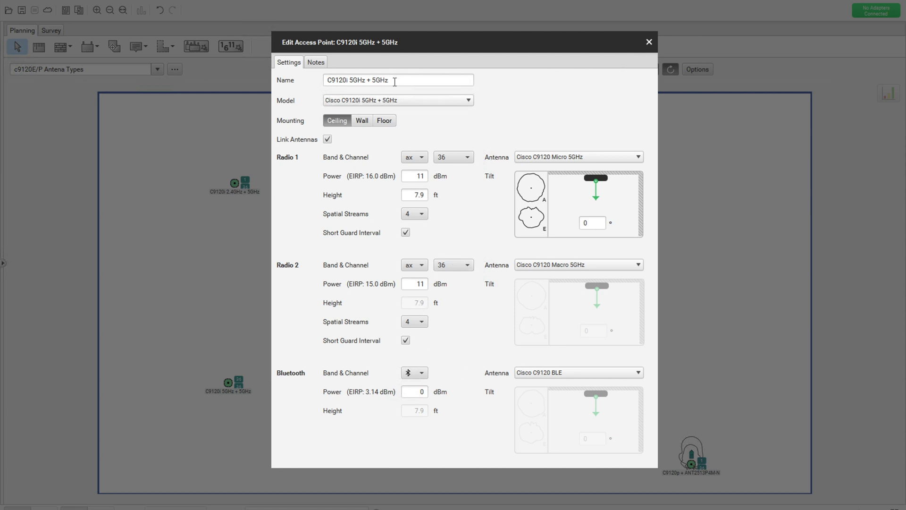
left_click_drag(389, 81, 351, 81)
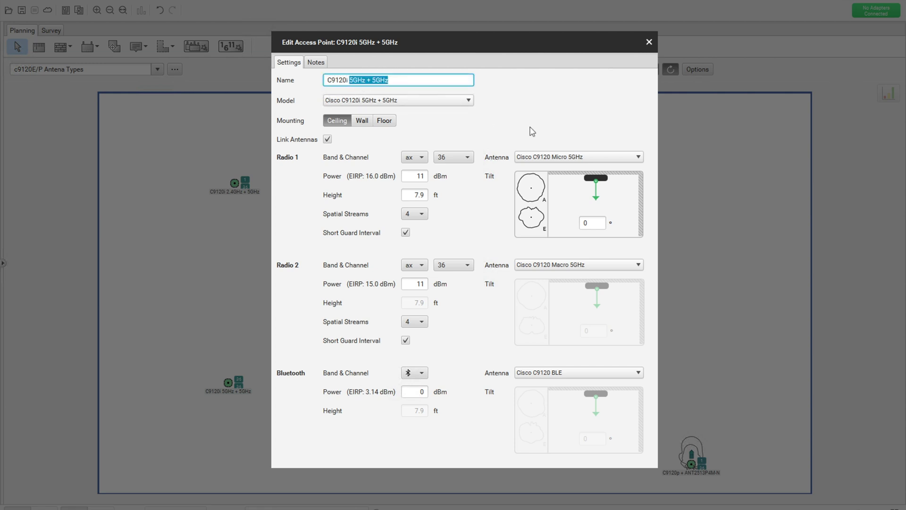
left_click(649, 44)
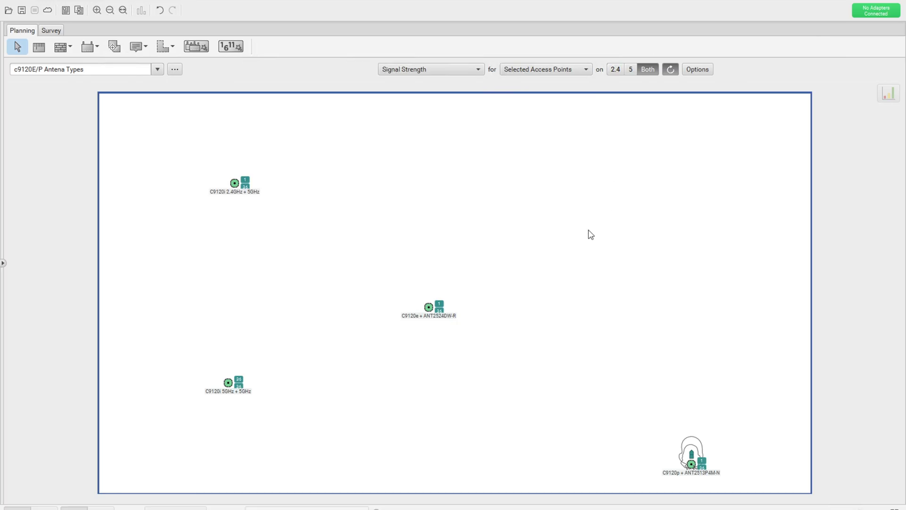
Open the centre access point's Edit Access Point settings and select ANT2524DW-R in its name
right_click(429, 307)
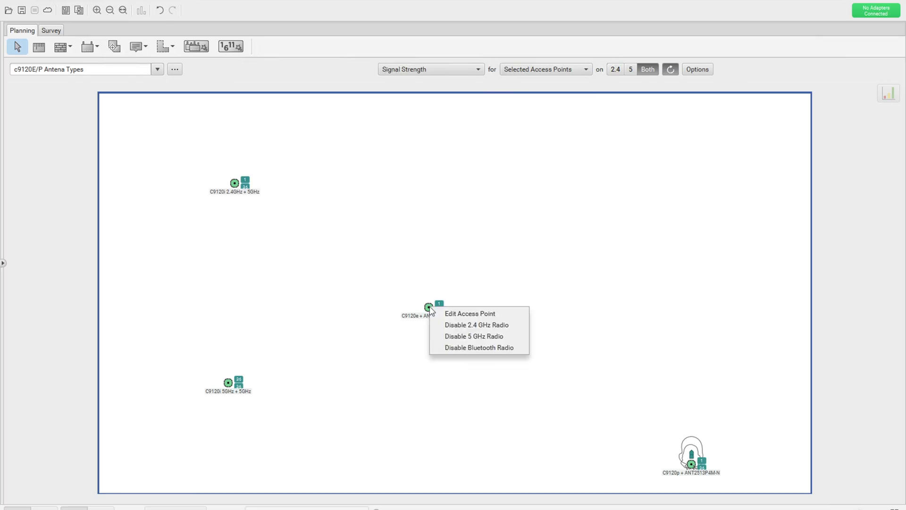
left_click(448, 314)
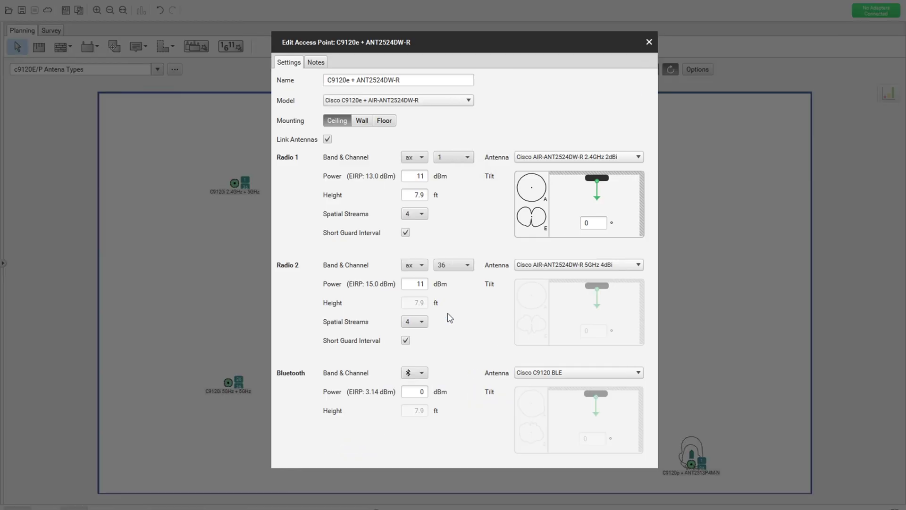
left_click(384, 79)
left_click_drag(401, 80, 356, 80)
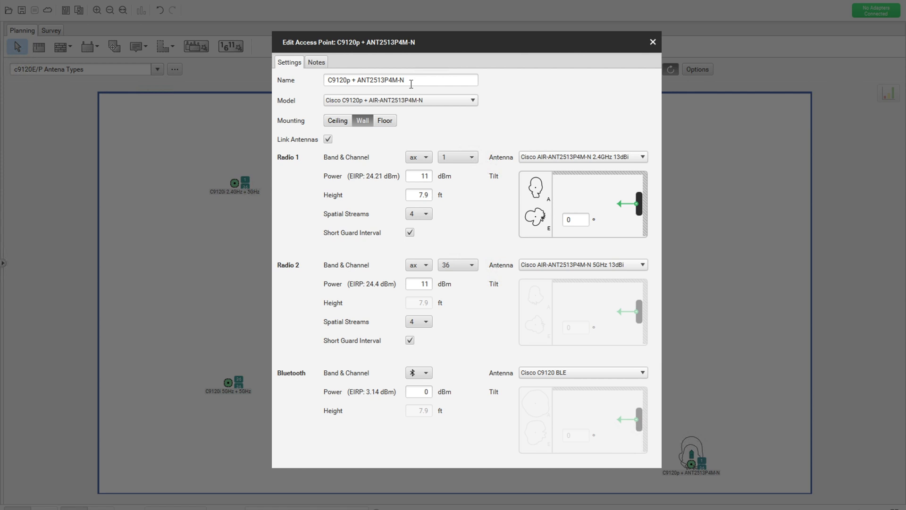
Compare the top-left C9120i AP's 2.4 GHz and 5 GHz coverage, ending on 2.4 GHz
left_click(653, 43)
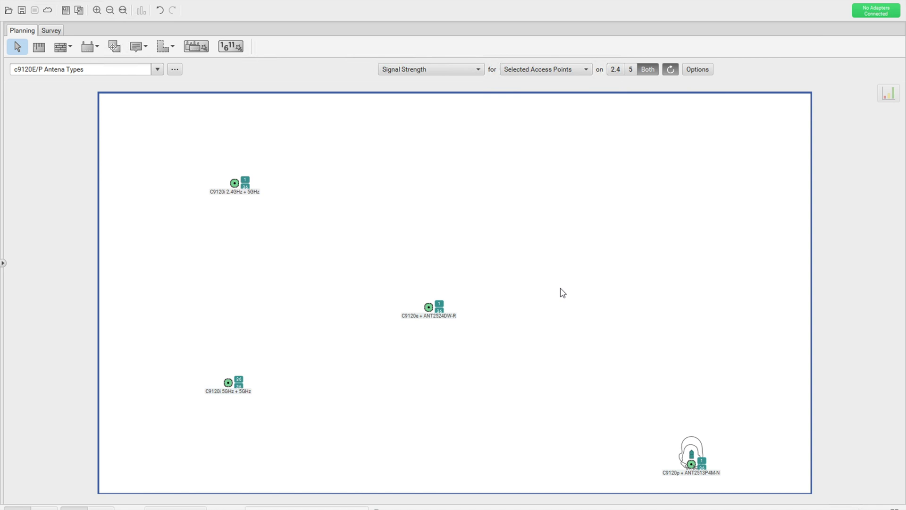
left_click(235, 184)
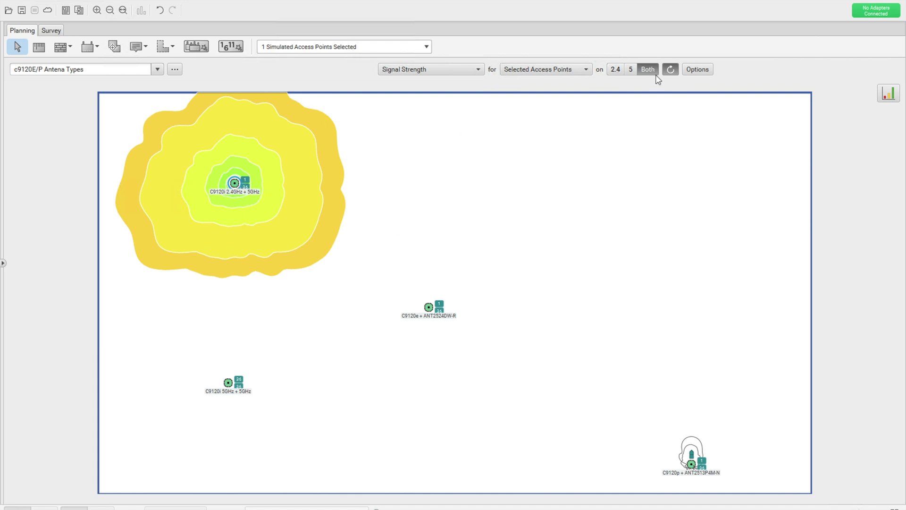
left_click(616, 70)
left_click(631, 70)
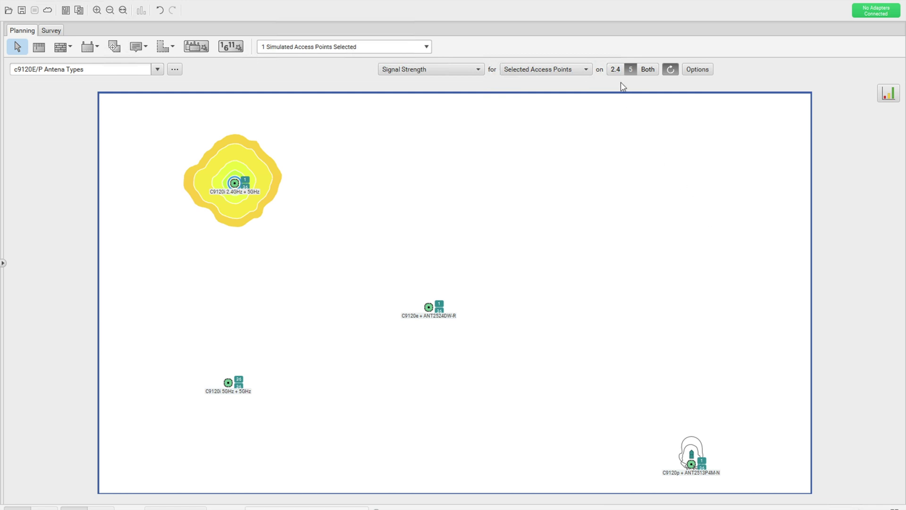
left_click(615, 70)
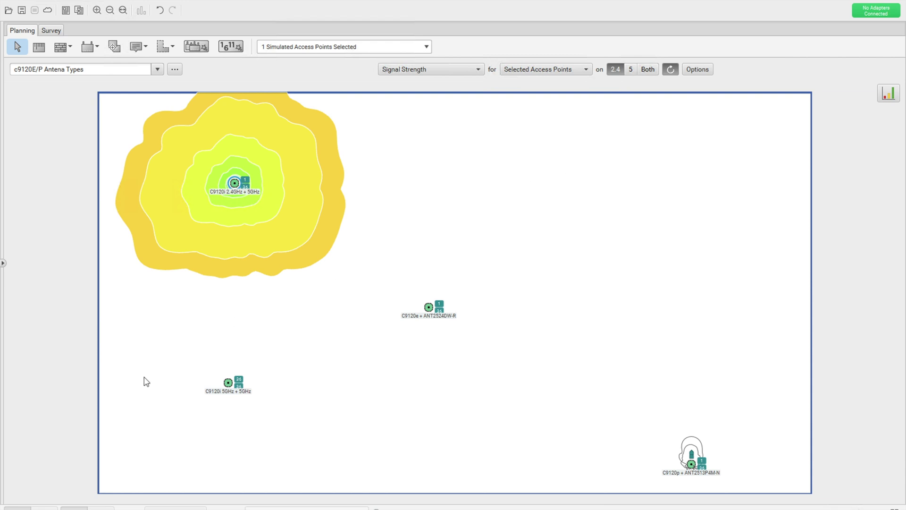
Show the 5 GHz heatmap for the lower-left C9120i access point and bring up its options
left_click(228, 386)
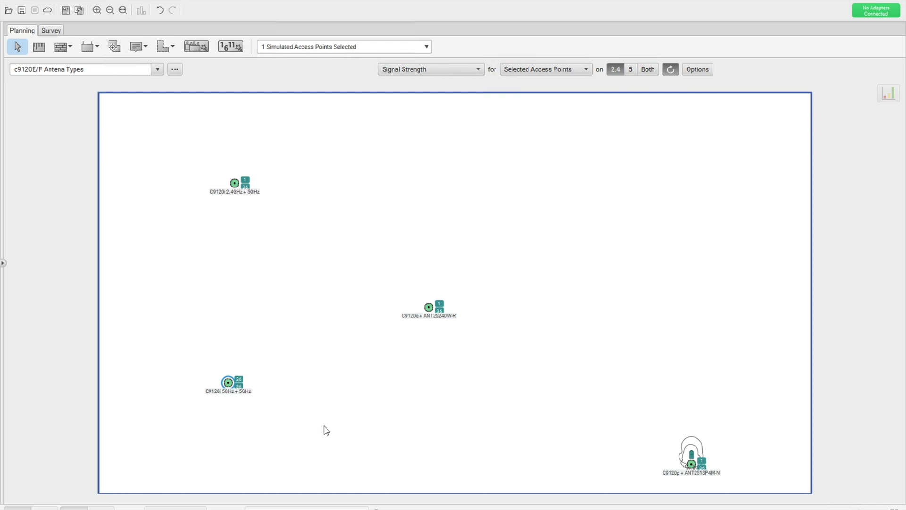
left_click(631, 69)
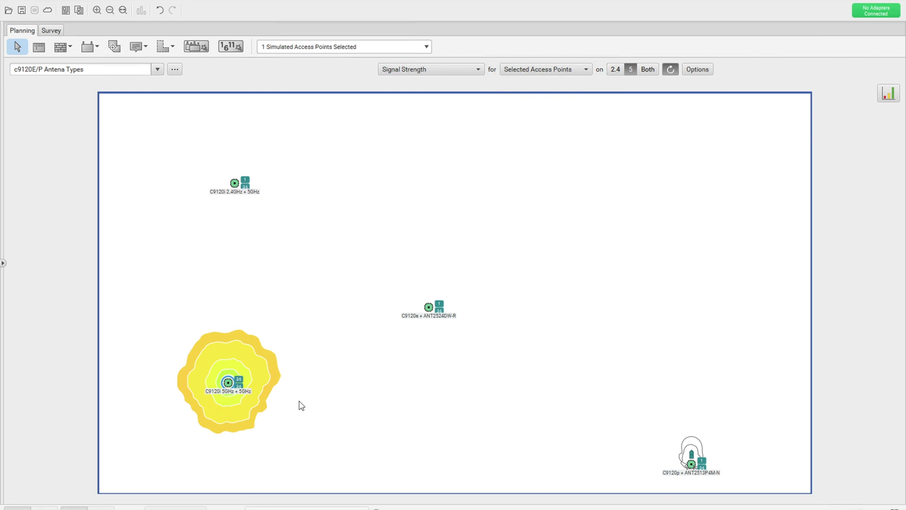
right_click(228, 384)
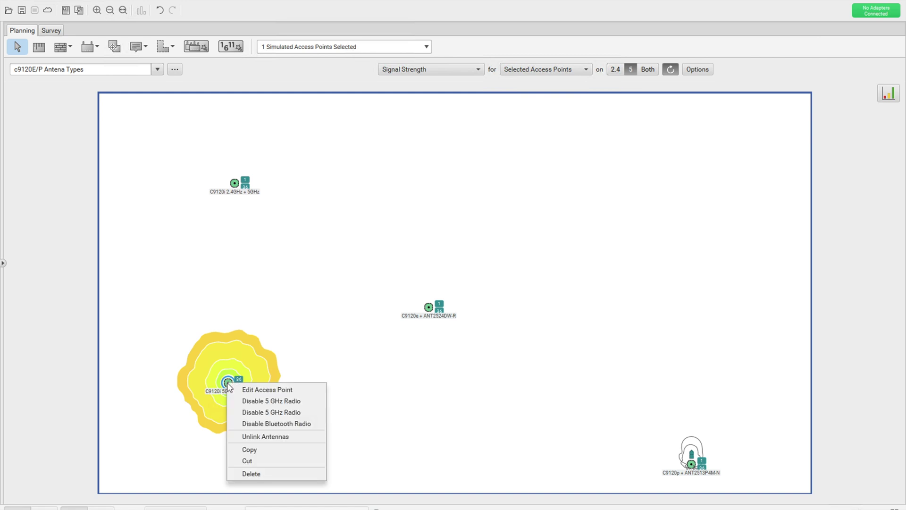
left_click(256, 391)
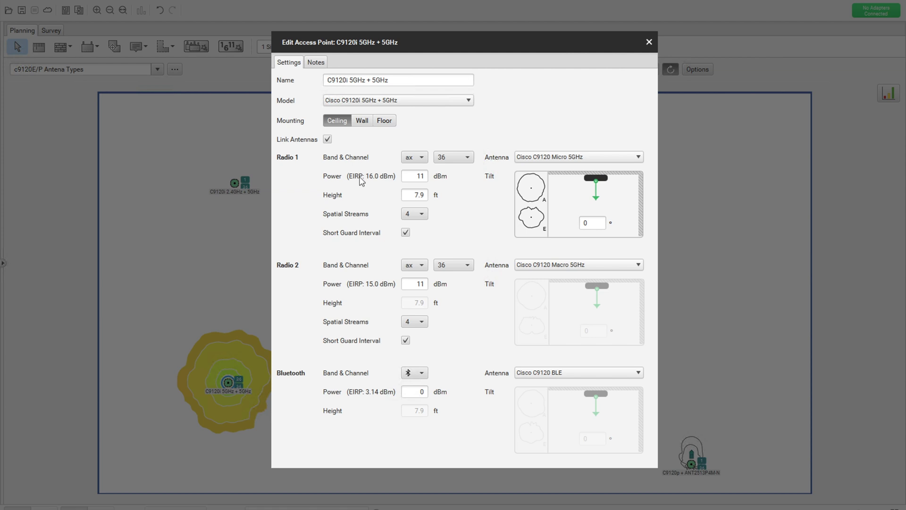
mouse_move(361, 181)
mouse_move(371, 289)
left_click(650, 42)
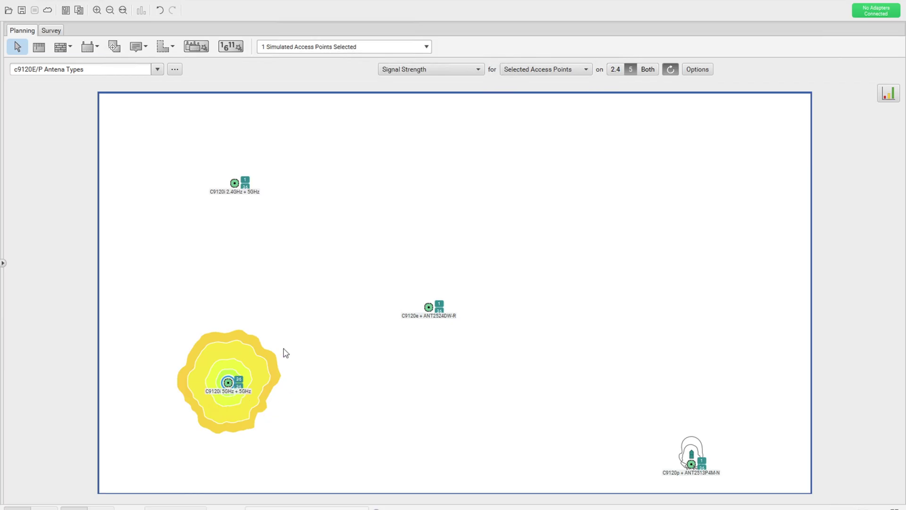
right_click(230, 388)
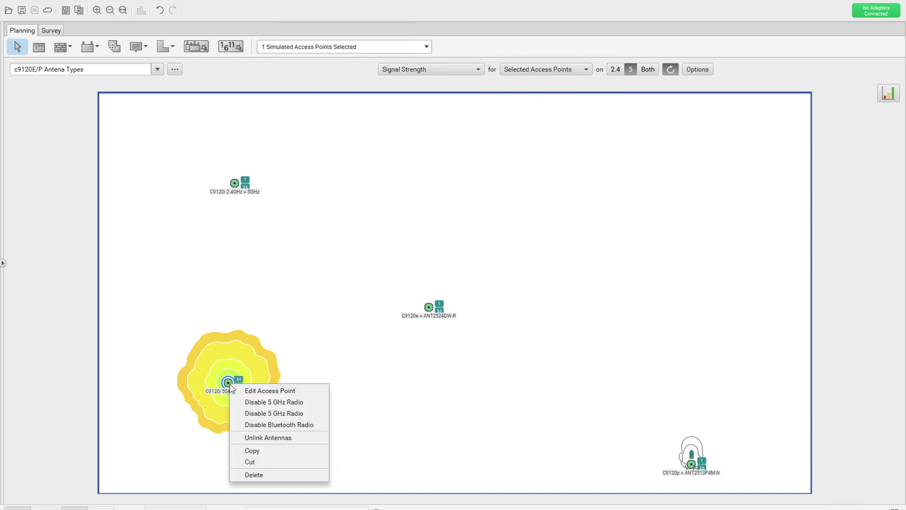
left_click(265, 403)
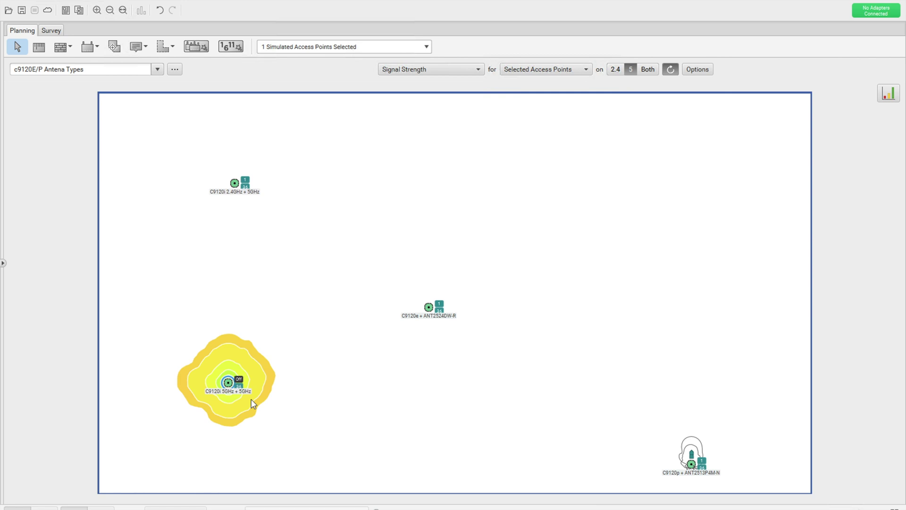
right_click(227, 381)
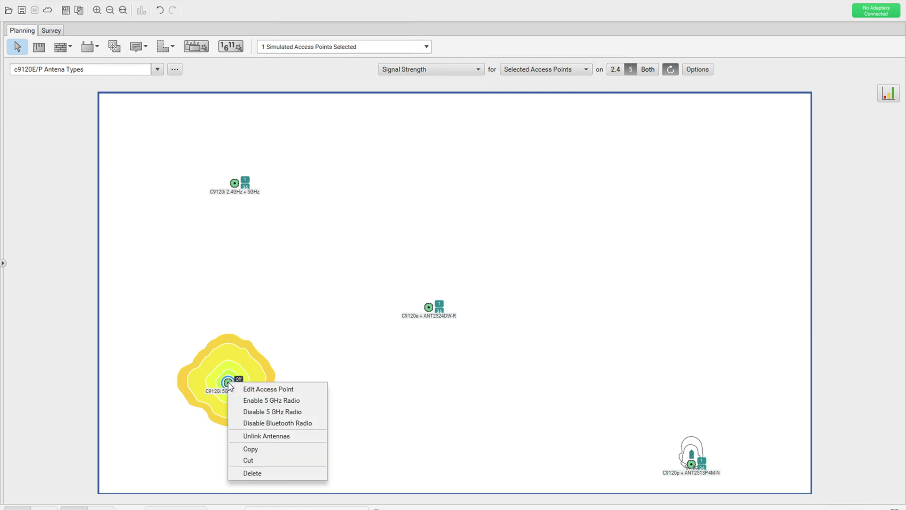
left_click(255, 400)
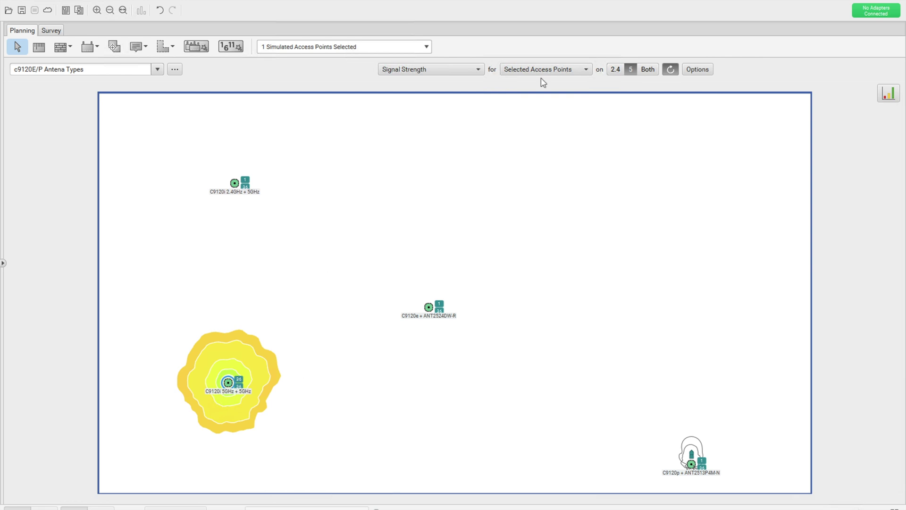
Compare both C9120i access points on 2.4 and 5 GHz, then clear the selection
left_click(649, 69)
left_click(234, 183, "ctrl")
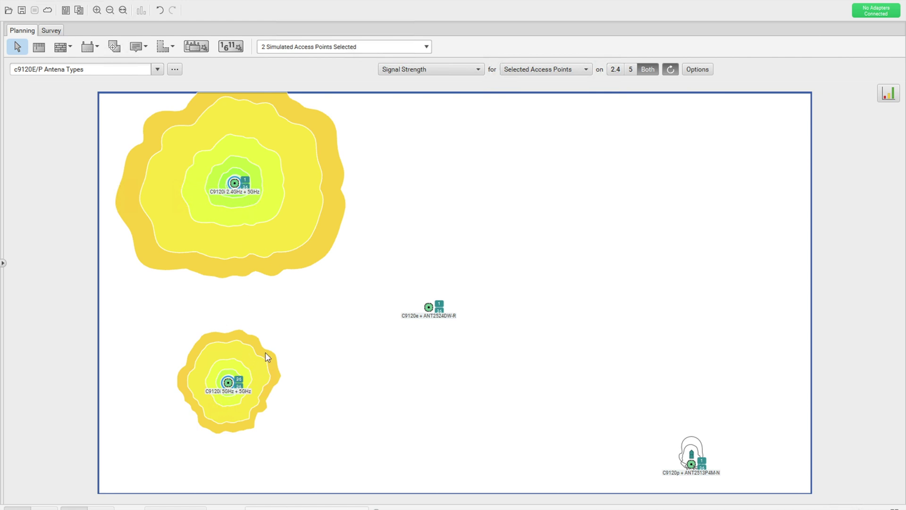
mouse_move(266, 353)
left_click(296, 429)
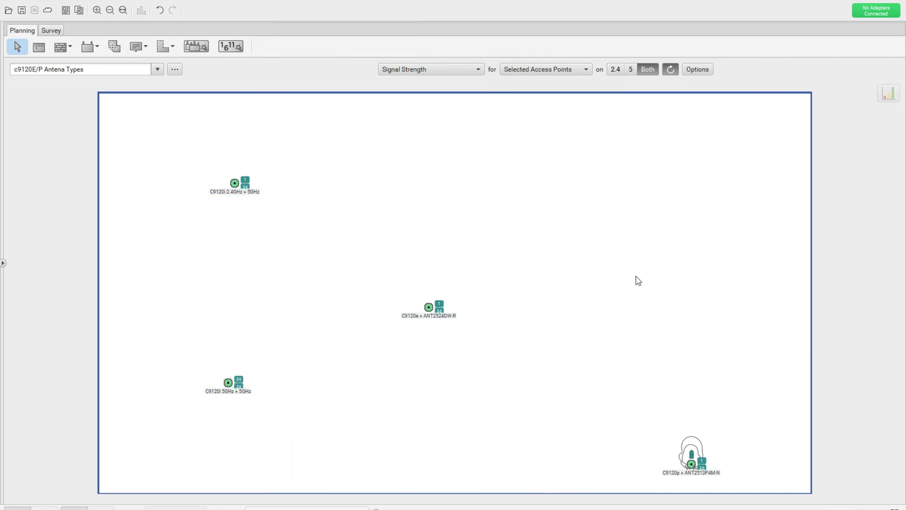
Limit the heatmap to 5 GHz and switch off a radio on both C9120i access points
left_click(429, 307)
left_click(630, 69)
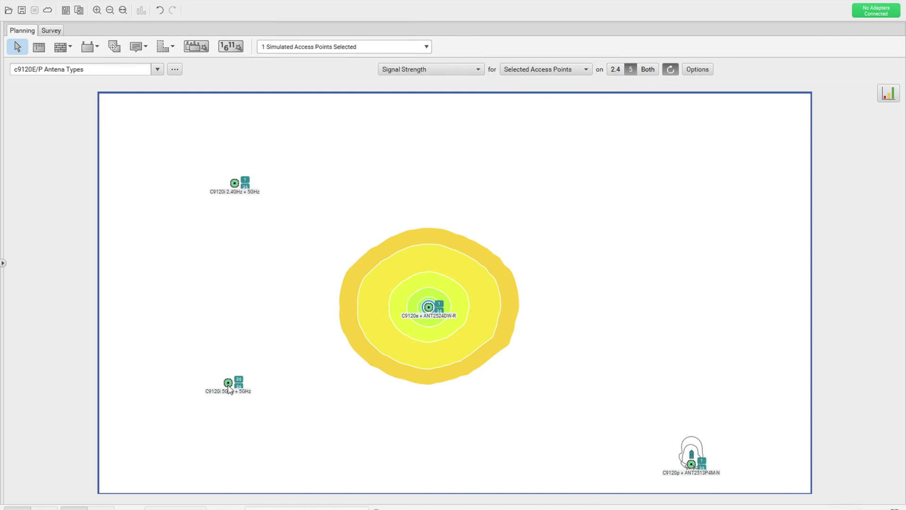
left_click(241, 283)
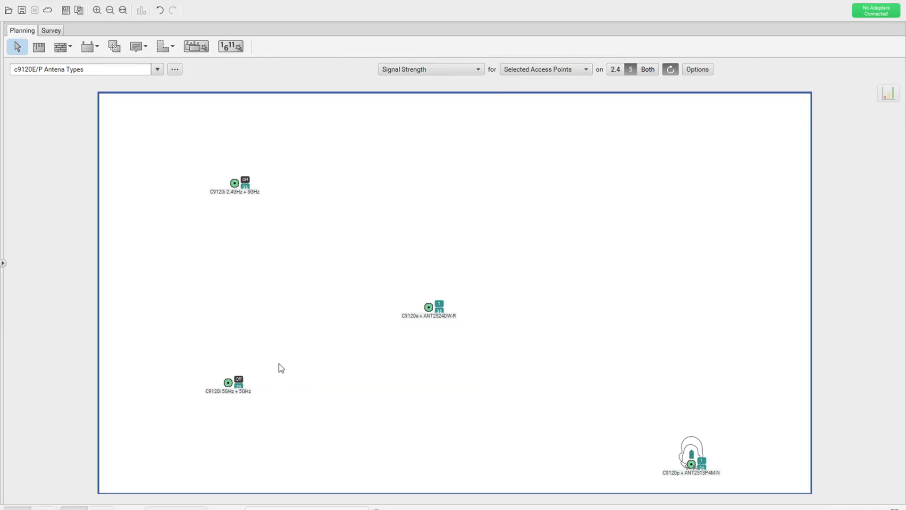
Select both C9120i access points plus the C9120e to compare their three heatmaps
left_click(229, 383)
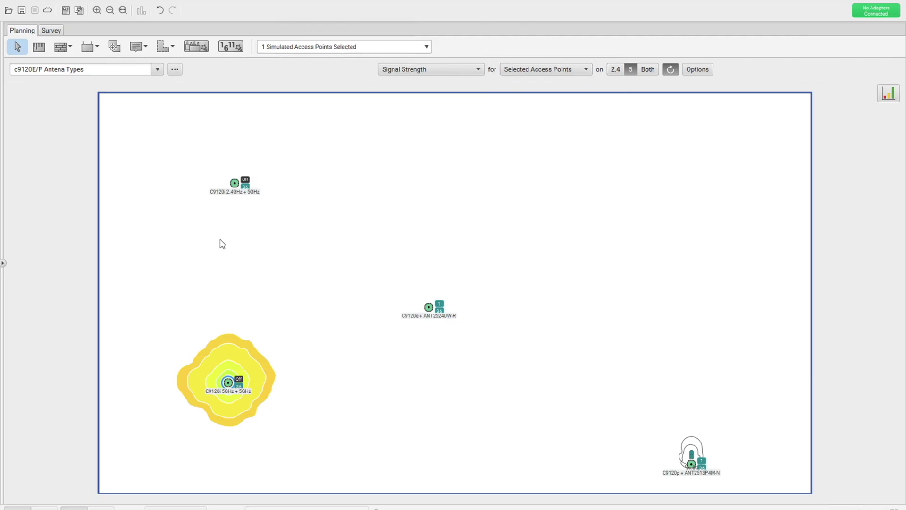
left_click(238, 185, "ctrl")
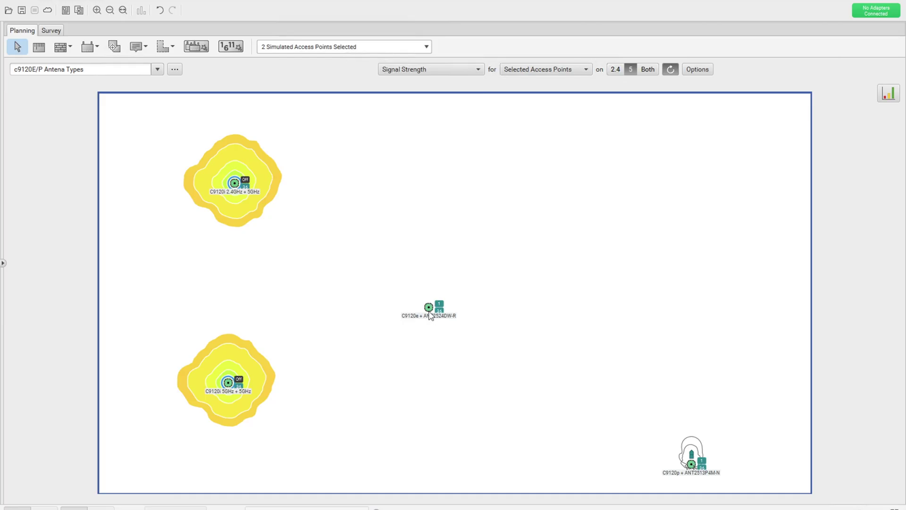
left_click(429, 309, "ctrl")
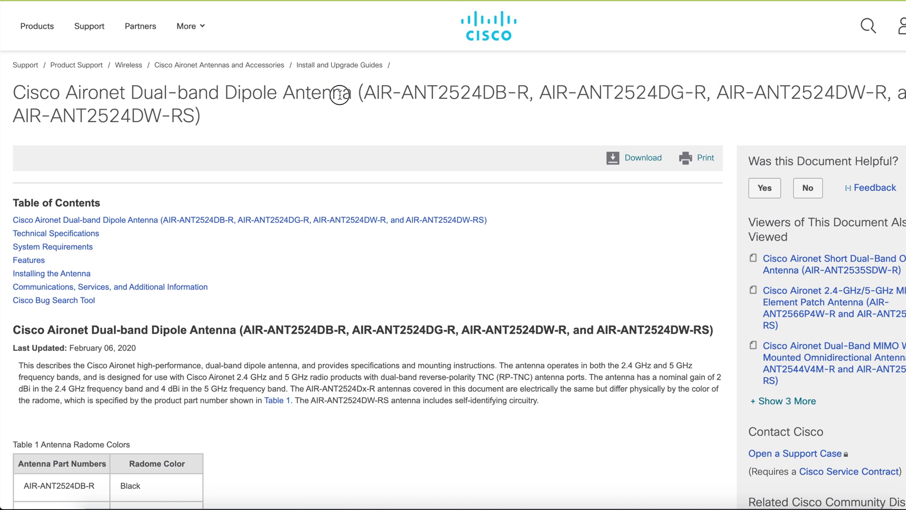
Highlight the antenna type and the list of part numbers in the page title
left_click_drag(349, 93, 135, 92)
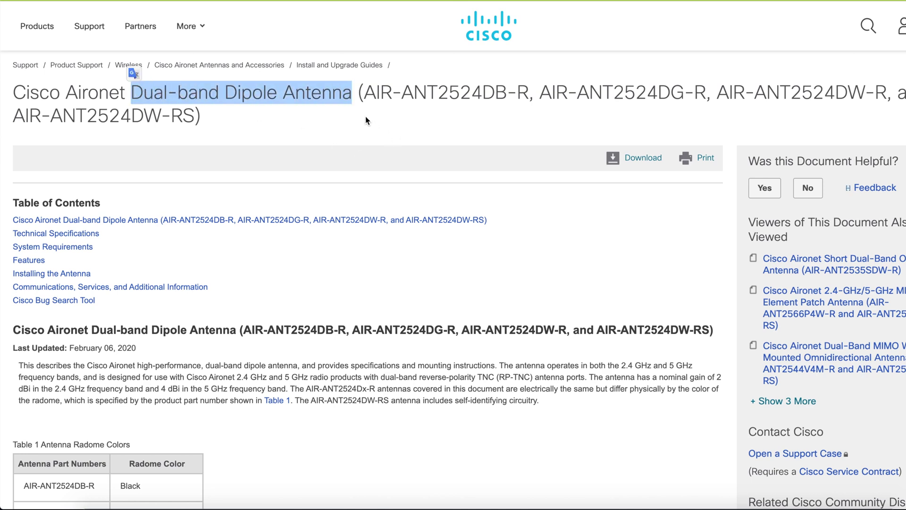
double_click(366, 95)
left_click_drag(403, 109, 408, 128)
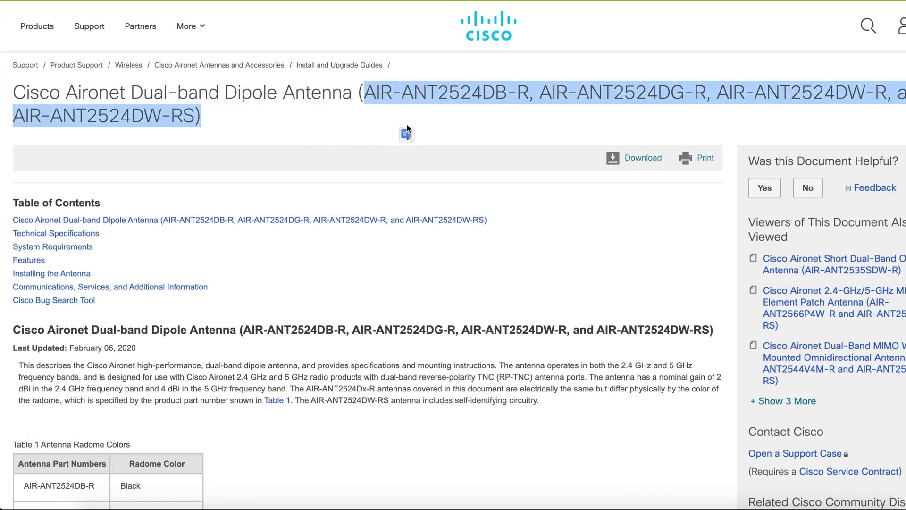
Review the specifications and radiation pattern plots, then mark the AIR-ANT2524DW-R part number
scroll(406, 126, "down", 20)
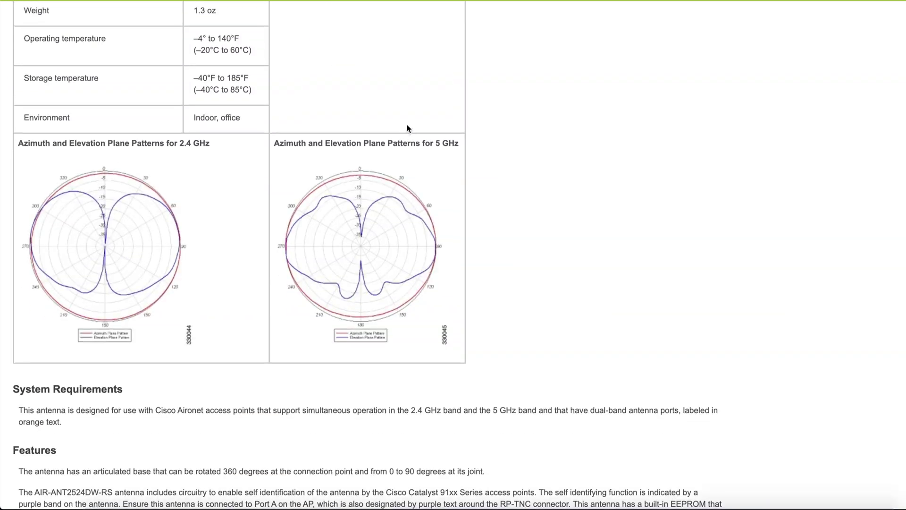
scroll(408, 129, "up", 8)
scroll(408, 129, "down", 12)
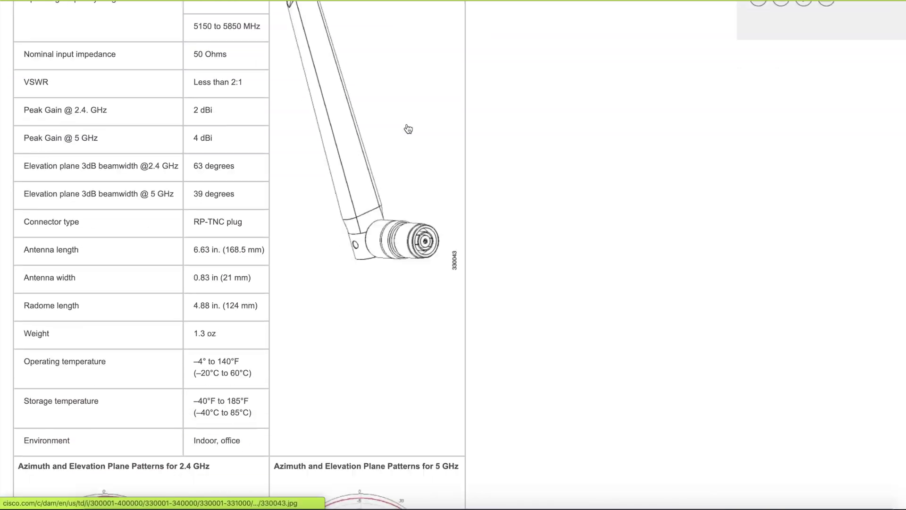
scroll(408, 129, "down", 15)
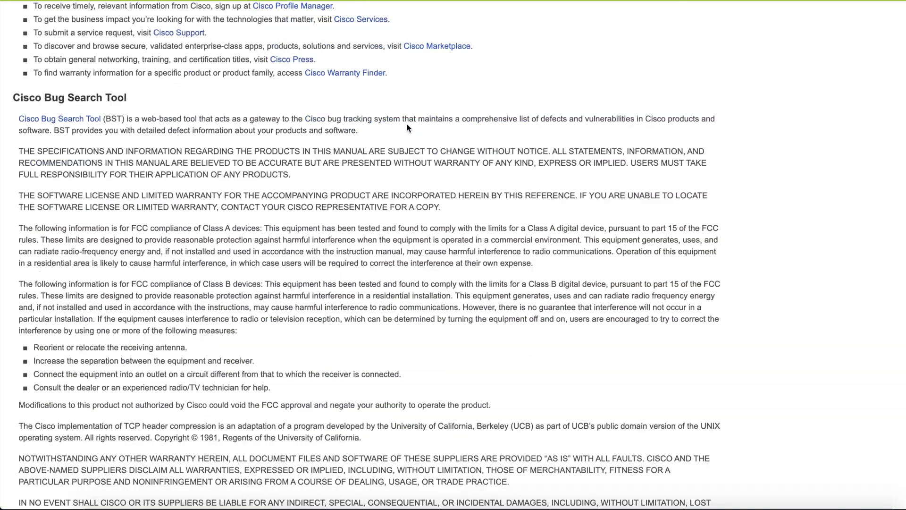
scroll(408, 129, "up", 20)
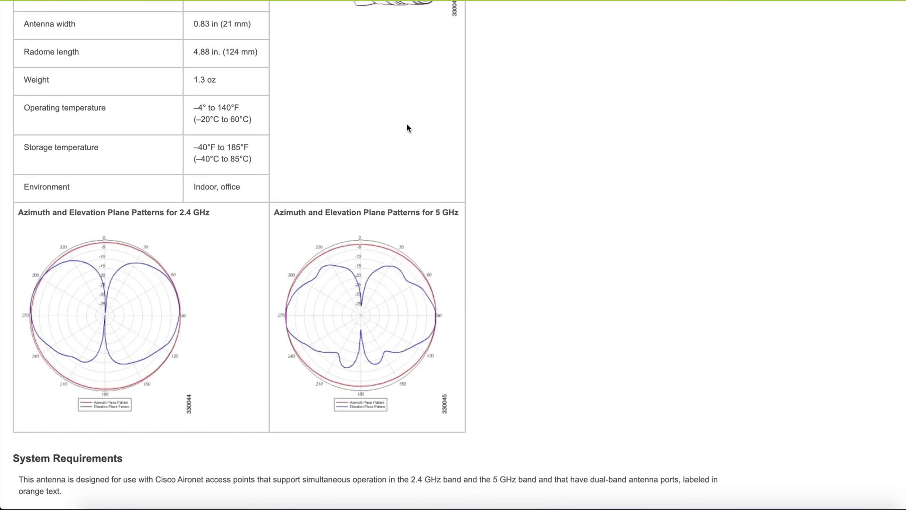
scroll(408, 129, "up", 2)
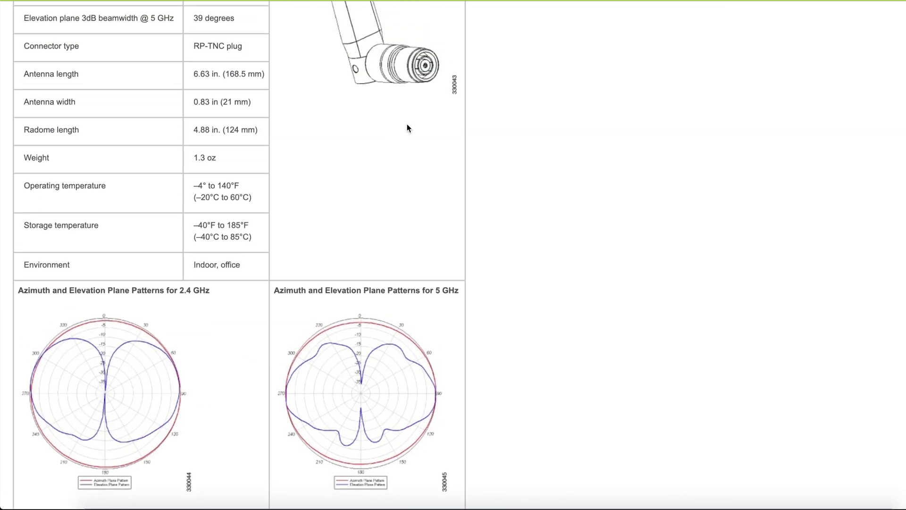
scroll(408, 128, "up", 6)
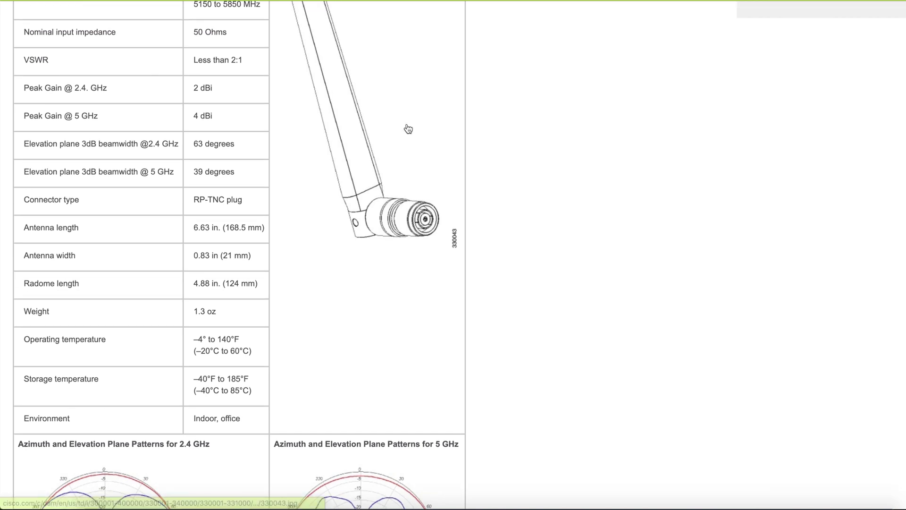
scroll(408, 128, "up", 15)
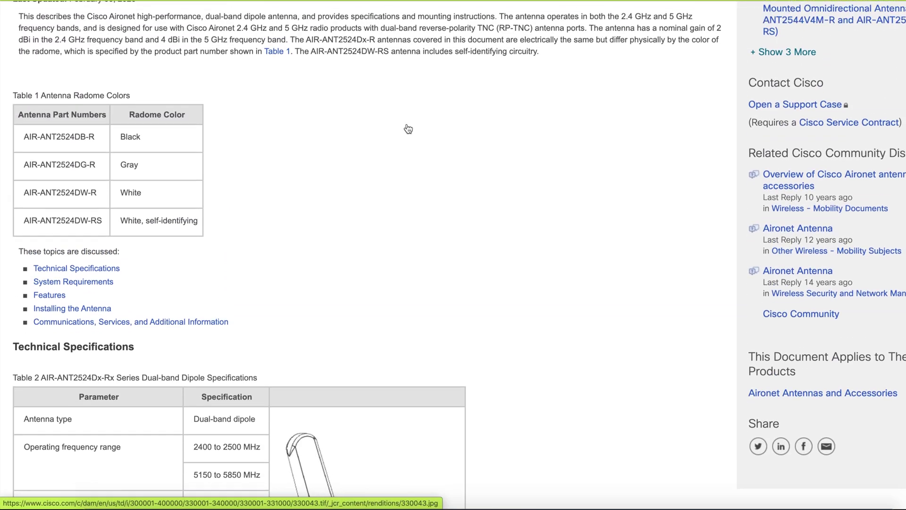
scroll(407, 124, "up", 1)
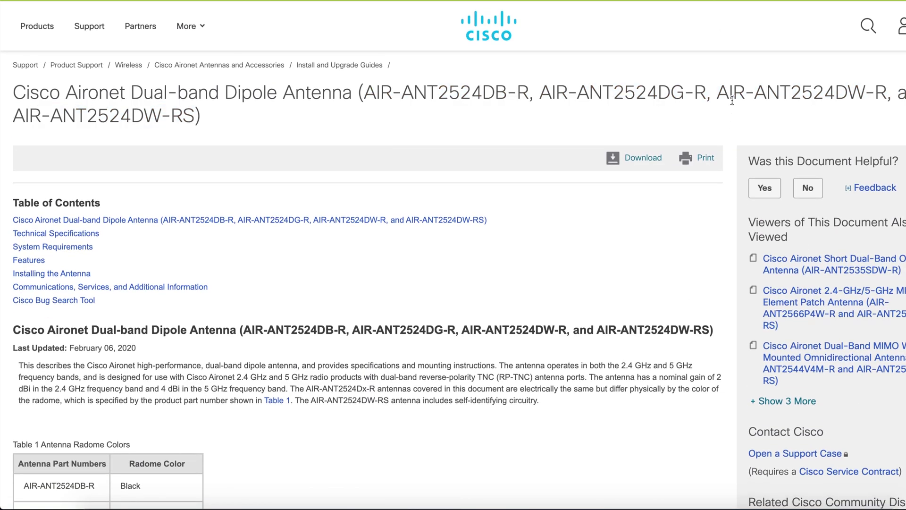
left_click_drag(717, 95, 885, 90)
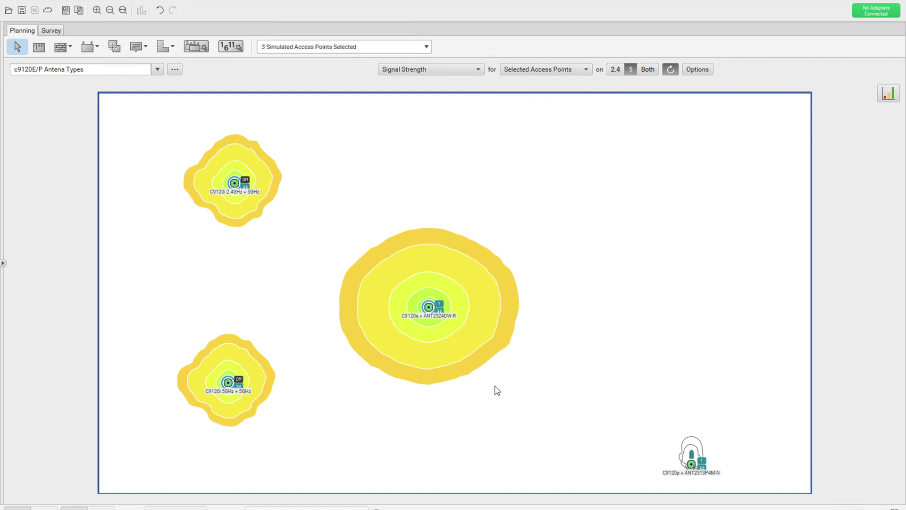
Show only the C9120p + ANT2513P4M-N access point's coverage and bring up its options
left_click(692, 455)
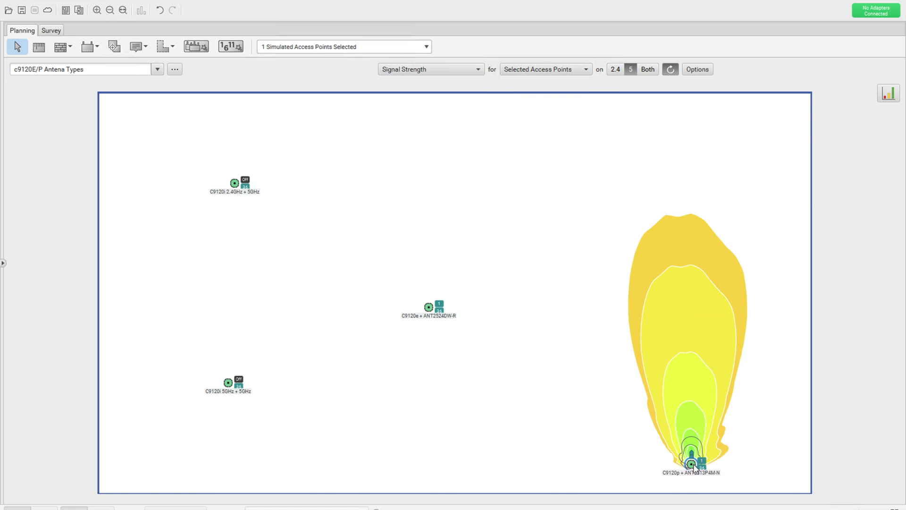
right_click(693, 467)
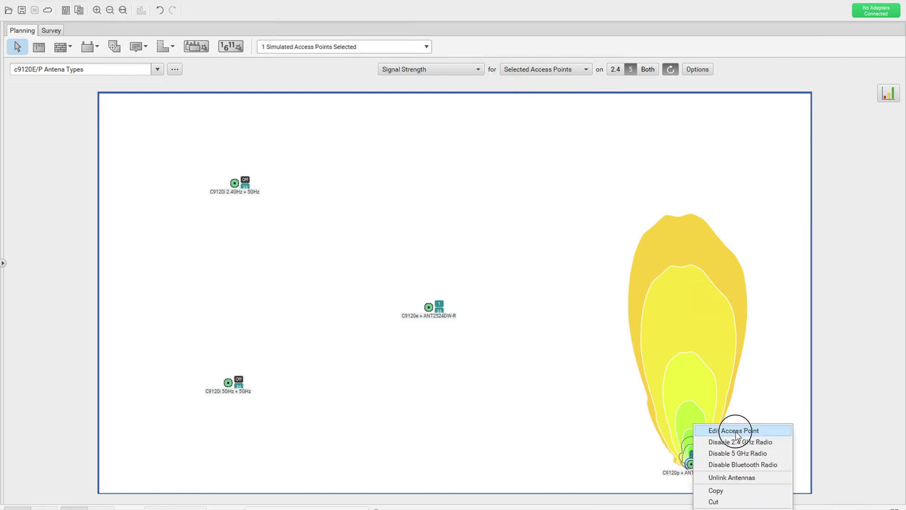
left_click(727, 430)
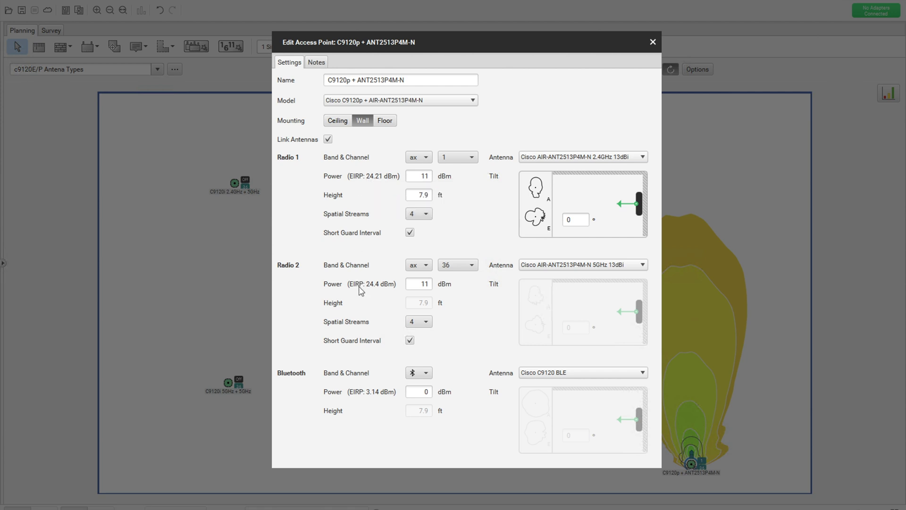
mouse_move(373, 287)
left_click(653, 42)
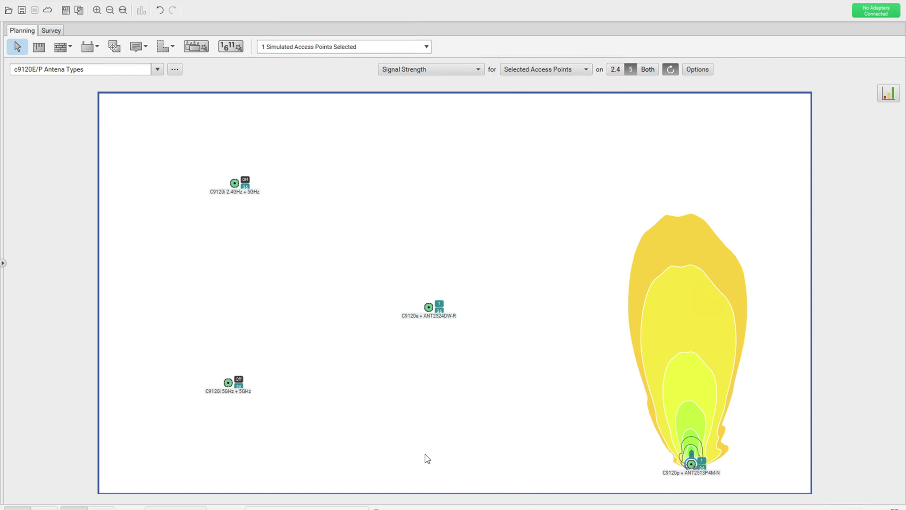
Deselect everything so heatmaps for all four access points on both bands appear
left_click(590, 466)
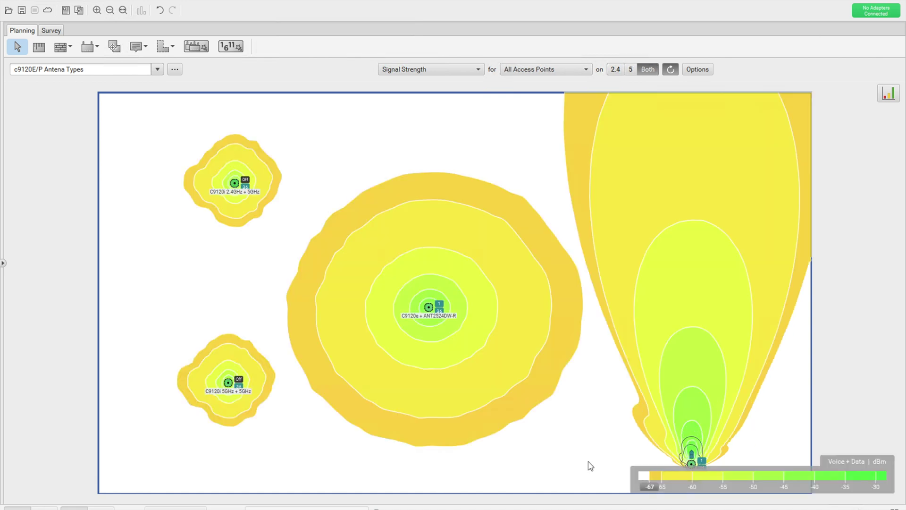